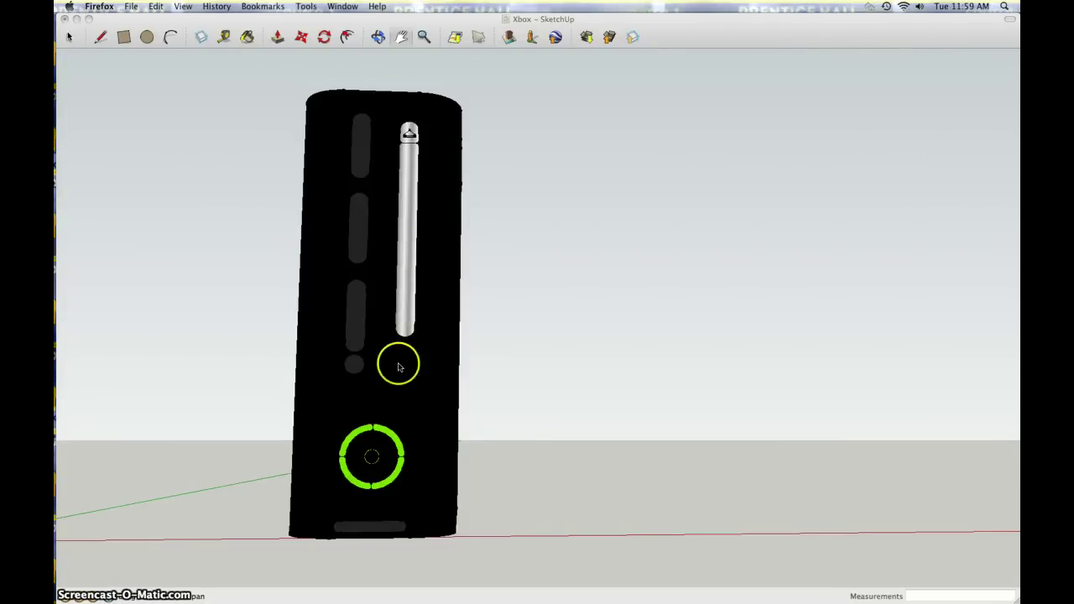
Examine the console's front face up close, including the eject button, disc tray, dark slots and green ring.
left_click(377, 38)
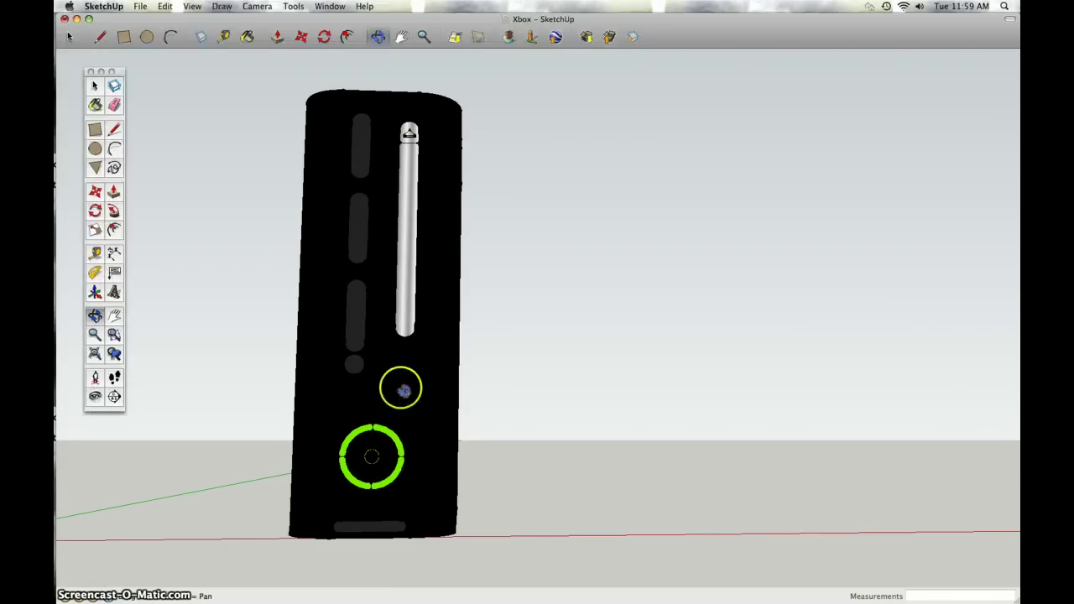
mouse_move(400, 387)
left_mouse_down()
mouse_move(343, 419)
mouse_move(402, 514)
left_mouse_up()
left_click_drag(409, 470, 434, 407)
scroll(395, 166, "up", 3)
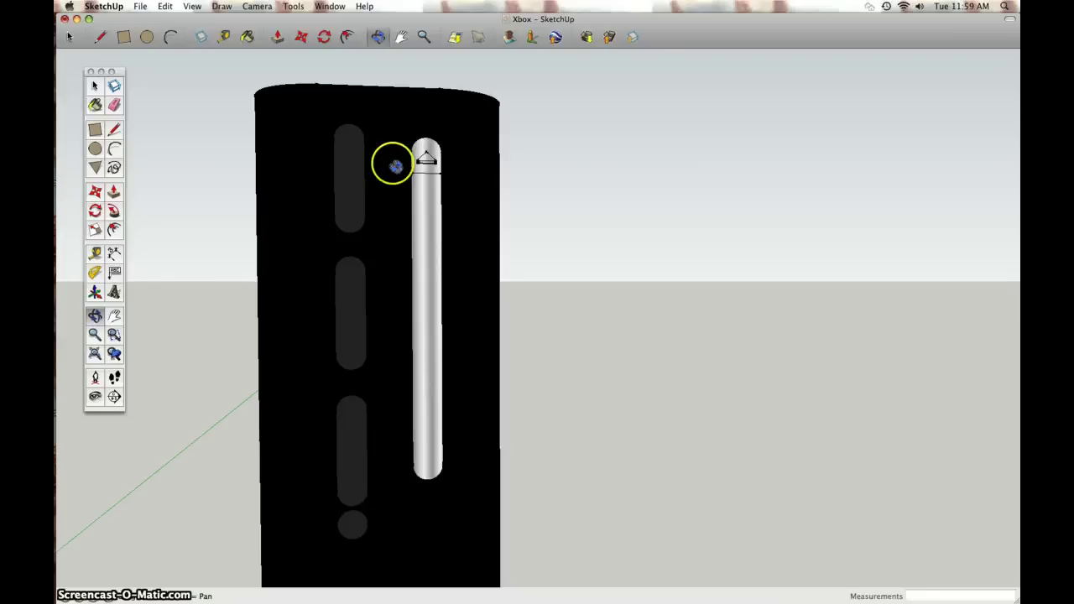
scroll(432, 168, "up", 3)
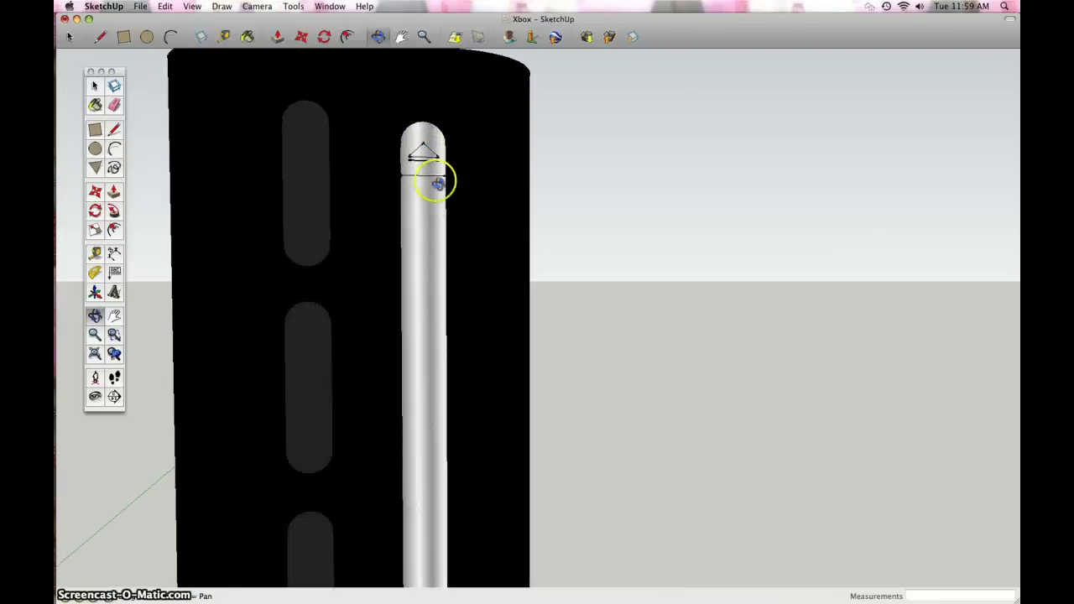
scroll(424, 360, "down", 3)
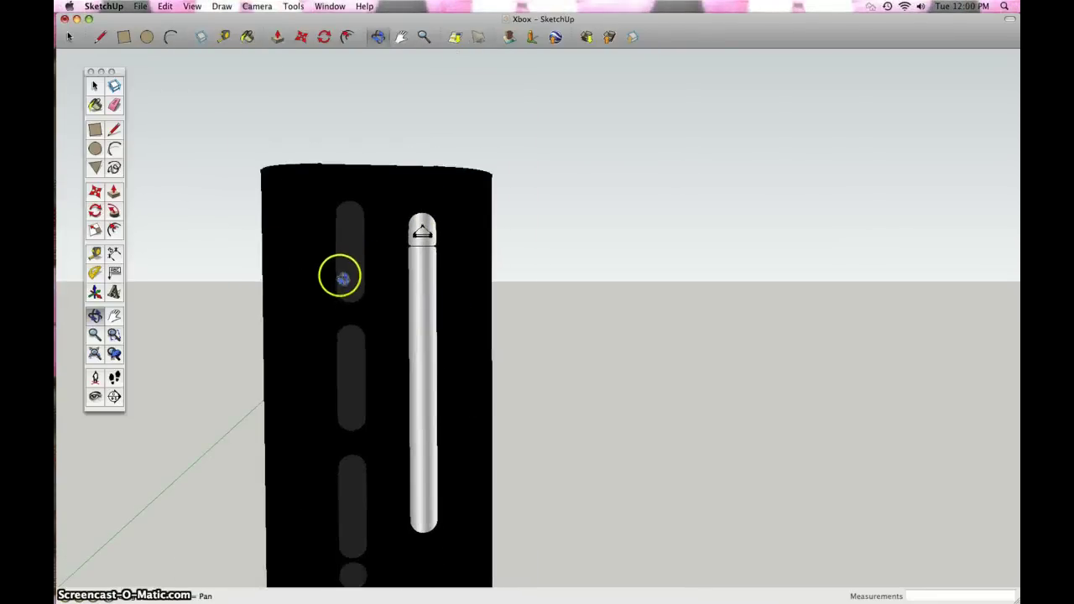
scroll(342, 285, "down", 5)
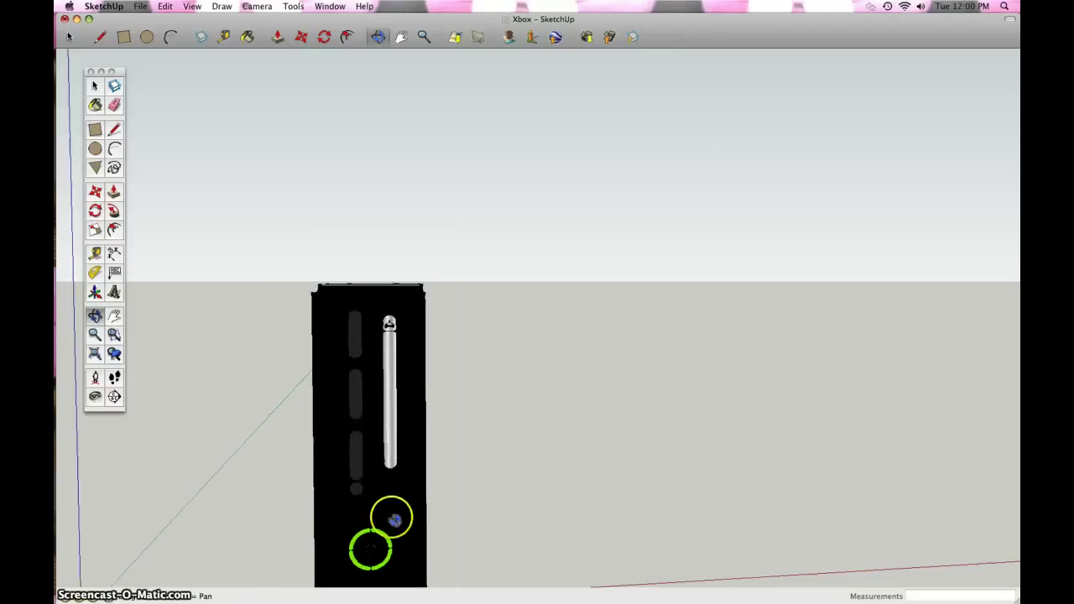
scroll(394, 520, "up", 3)
scroll(371, 556, "up", 5)
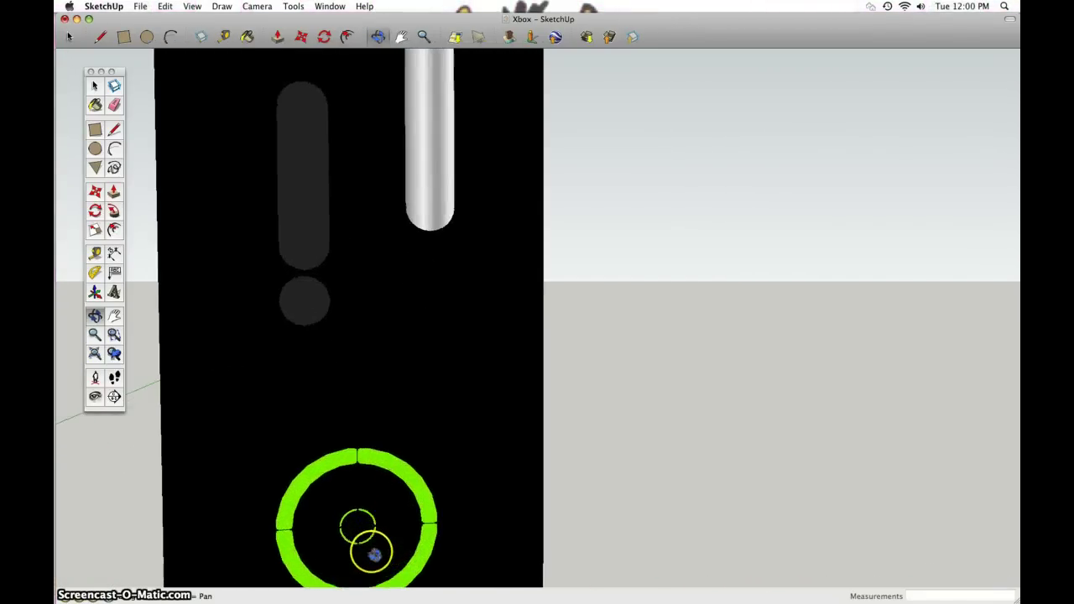
scroll(369, 535, "down", 1)
scroll(360, 551, "up", 1)
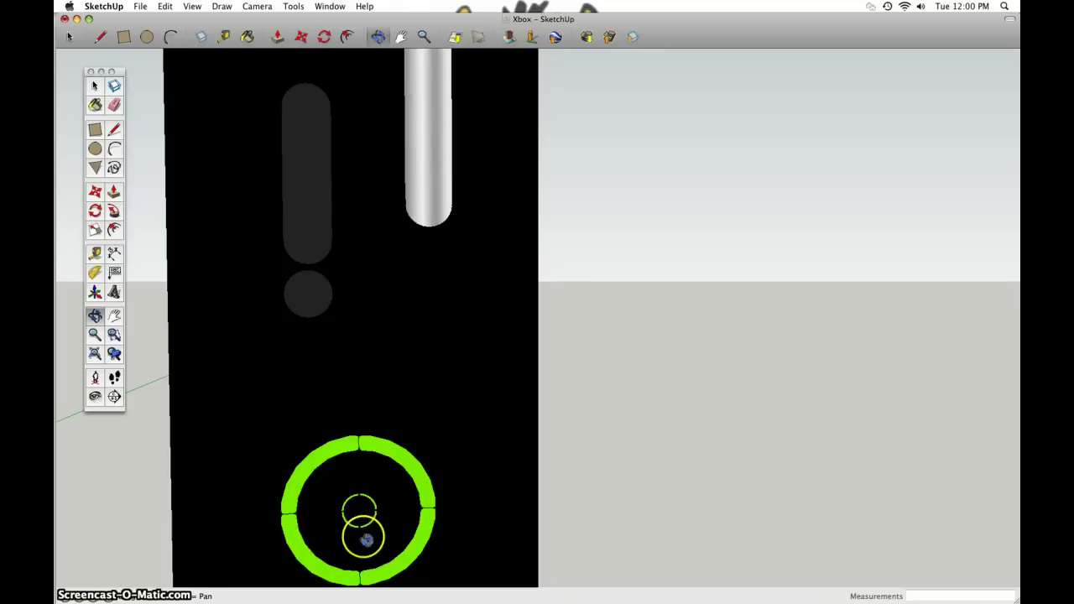
scroll(365, 540, "down", 5)
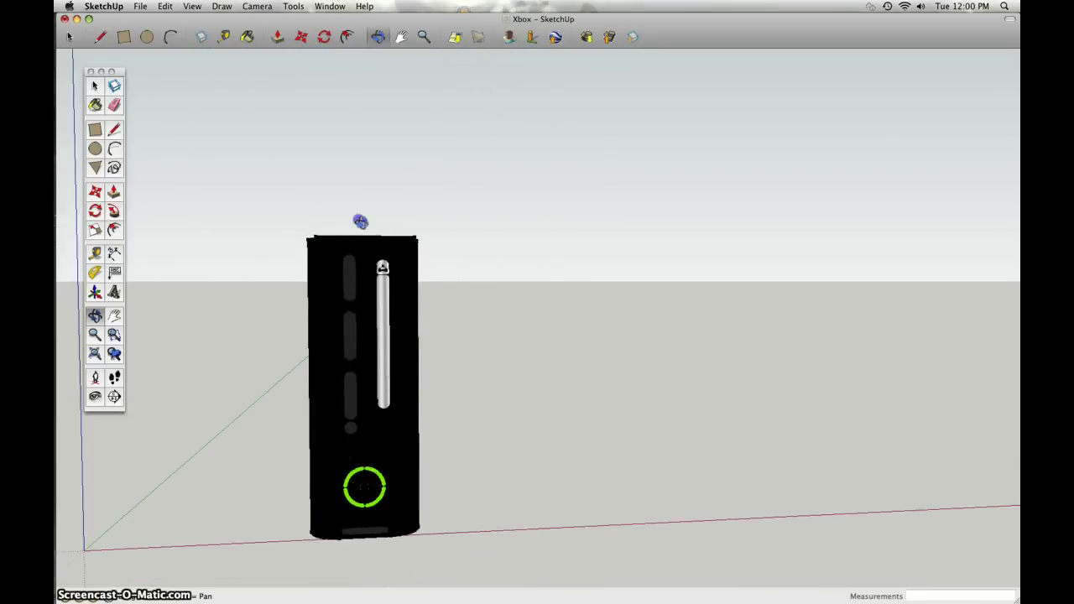
Inspect the console model from above, behind and the sides, finishing on a full view of its front.
mouse_move(358, 218)
left_mouse_down()
mouse_move(319, 247)
mouse_move(385, 356)
mouse_move(355, 378)
mouse_move(359, 230)
left_mouse_up()
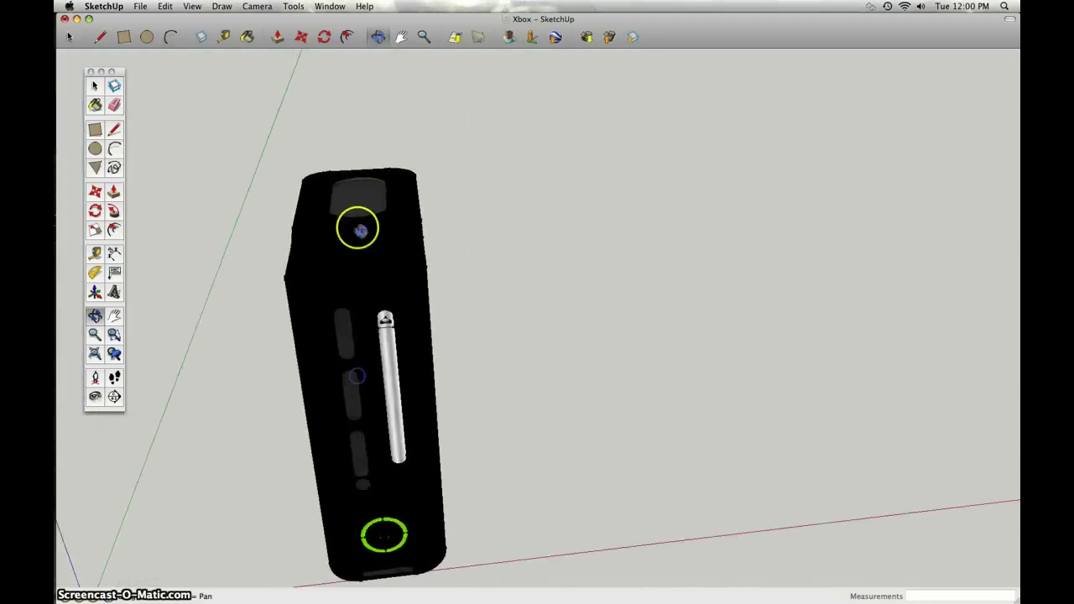
scroll(343, 259, "up", 6)
left_click_drag(303, 346, 489, 412)
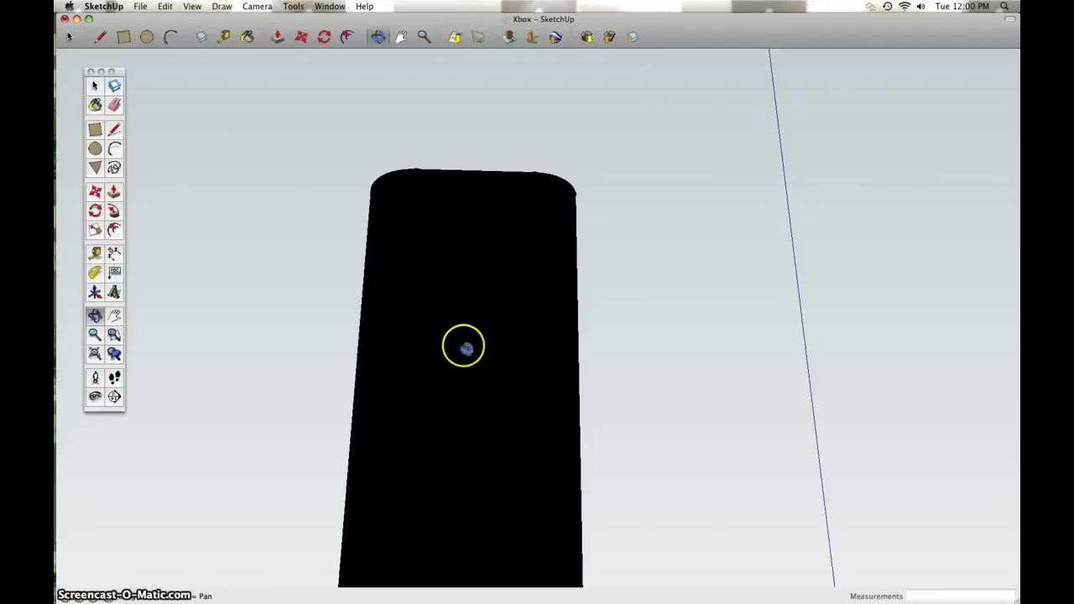
left_click_drag(529, 364, 466, 224)
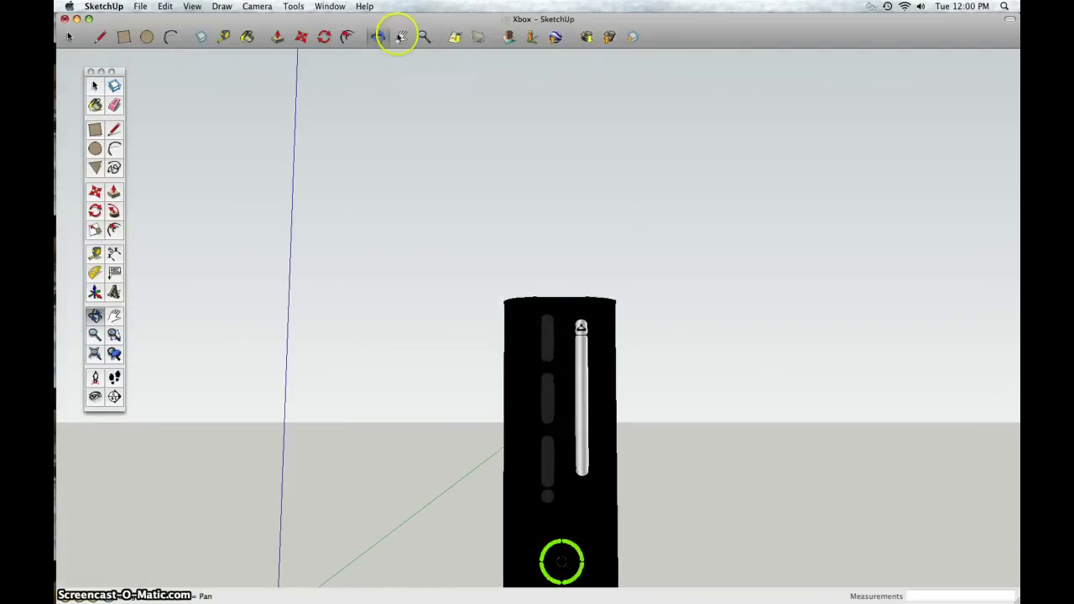
left_click_drag(514, 395, 404, 351)
middle_click_drag(405, 350, 594, 362)
left_click_drag(595, 362, 453, 378)
middle_click_drag(453, 378, 383, 360)
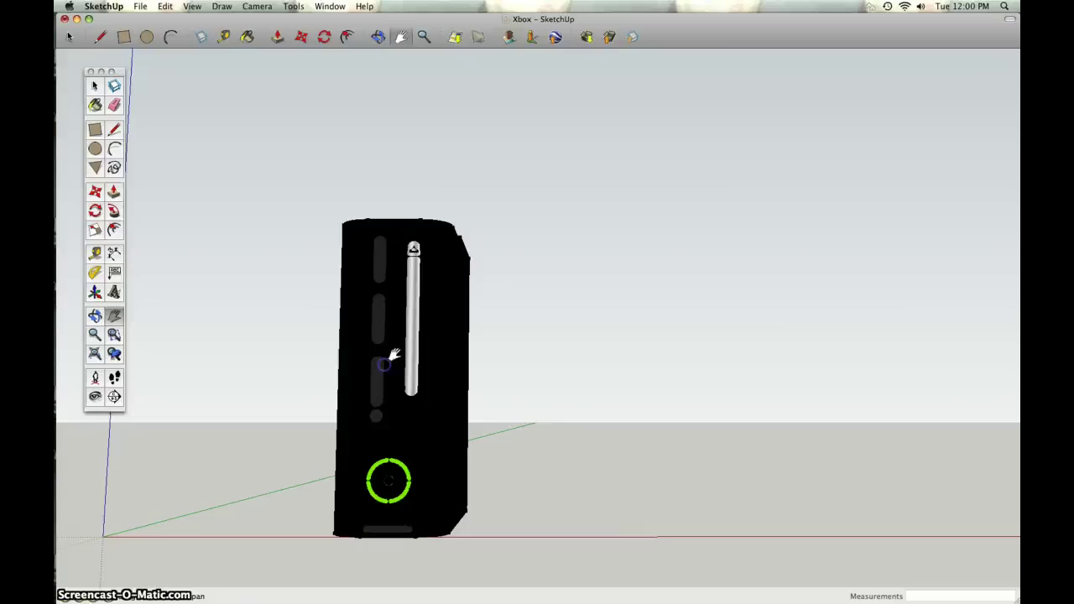
left_click(383, 44)
left_click_drag(448, 276, 432, 321)
left_click(378, 37)
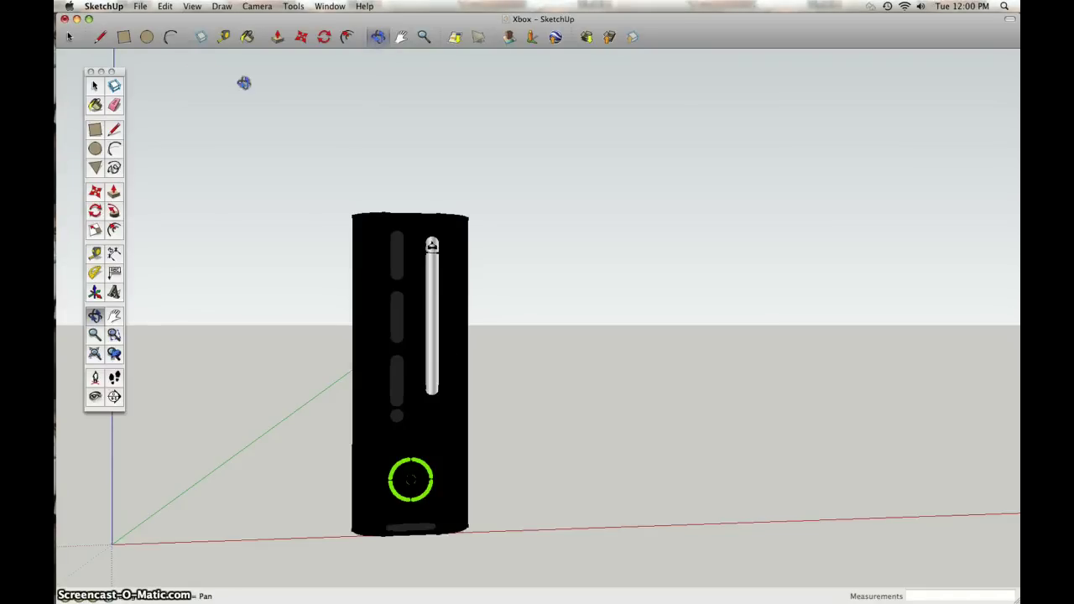
Draw trial connected lines forming a triangle in the empty space beside the console and undo them.
left_click(114, 129)
left_click(430, 245)
left_click(506, 356)
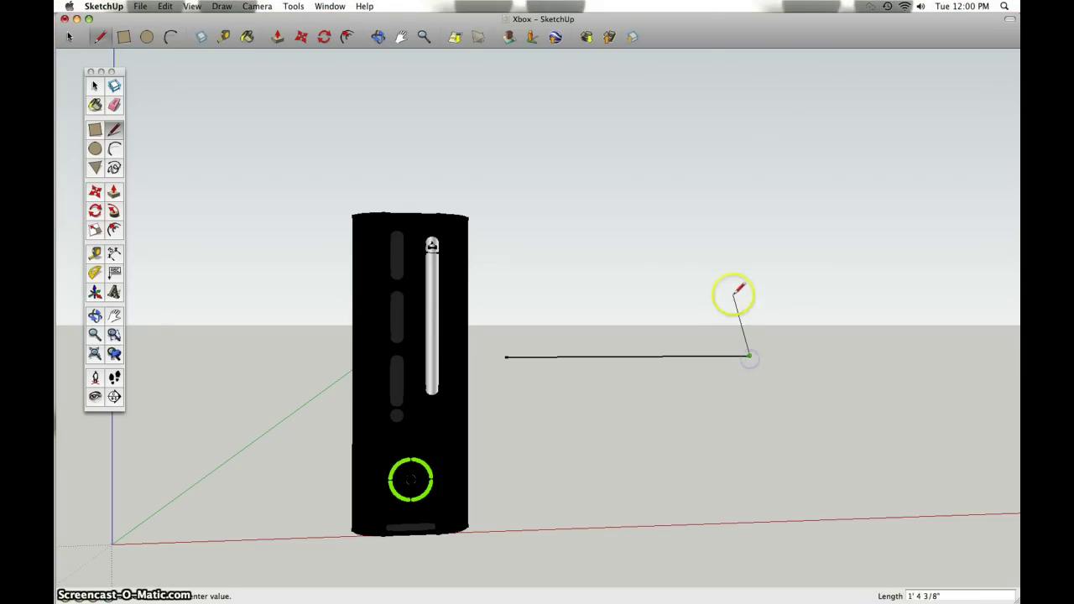
left_click(559, 351)
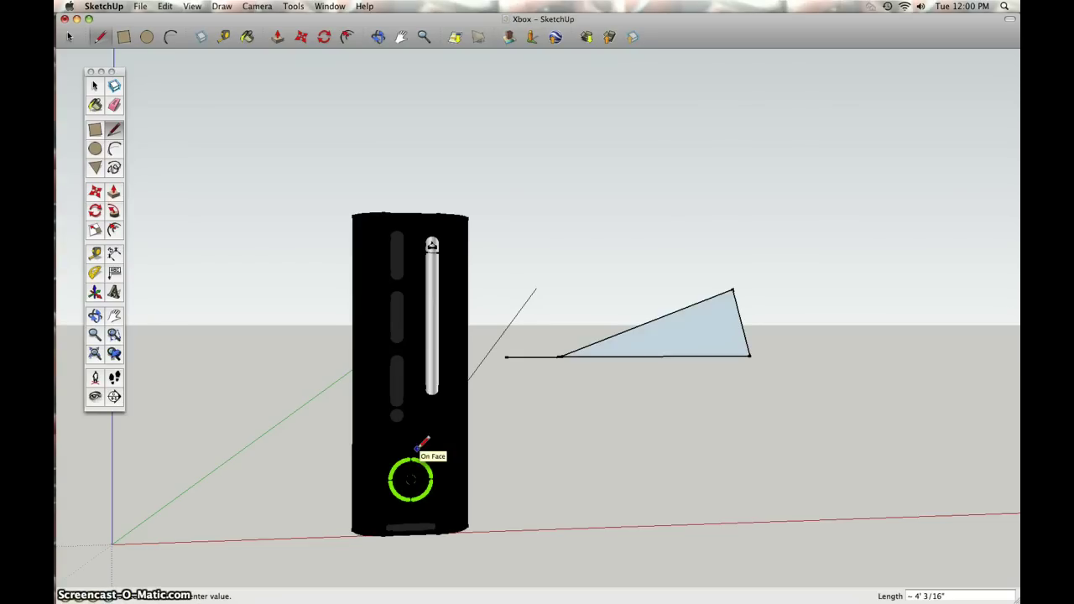
key("super+z")
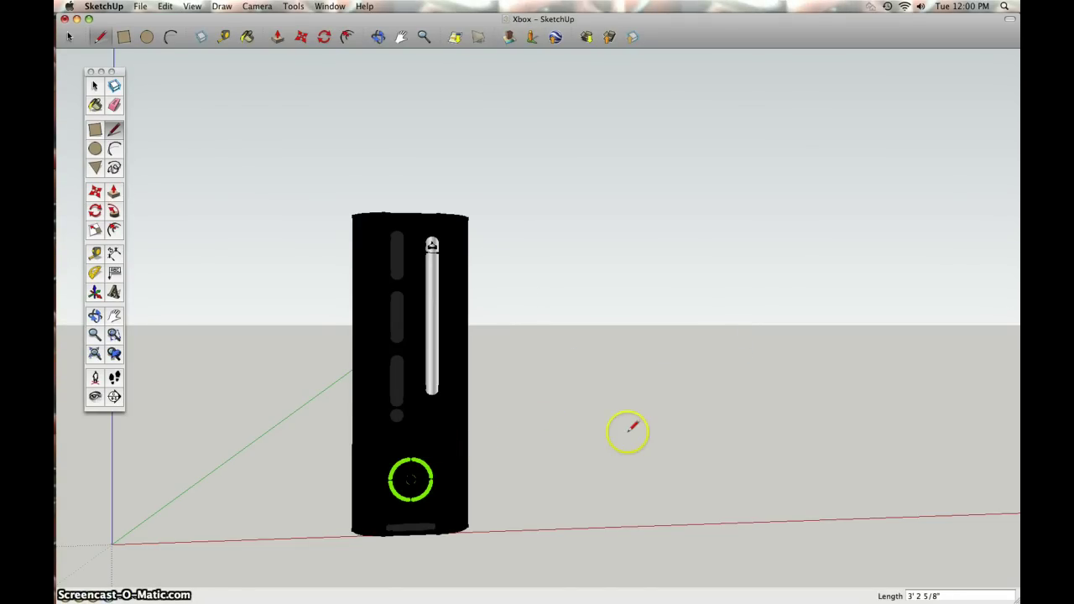
Redo the first trial line beside the console and undo it again.
left_click(140, 6)
mouse_move(160, 7)
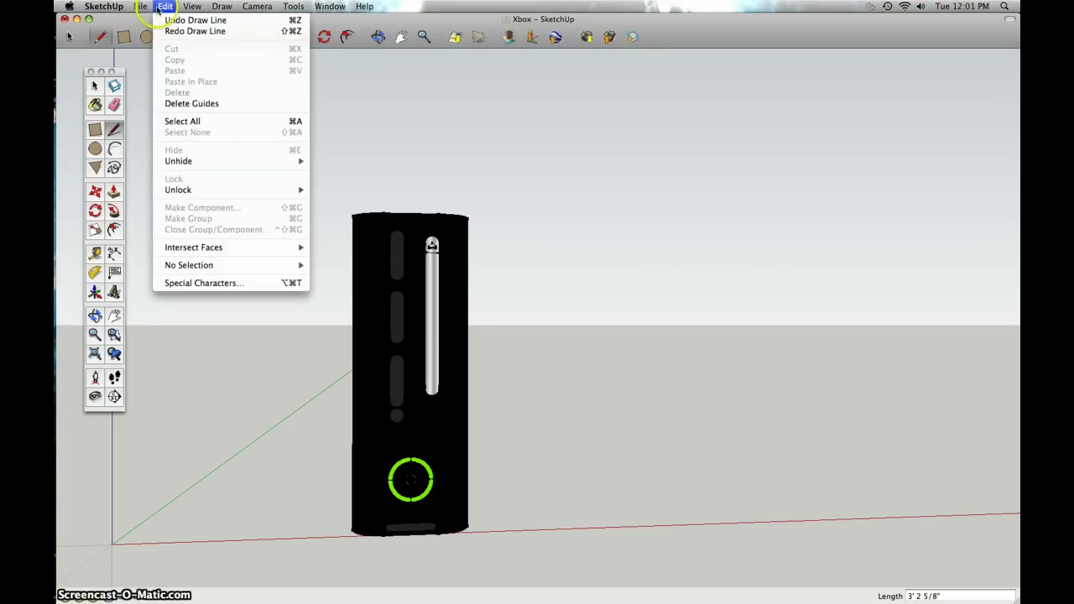
left_click(177, 32)
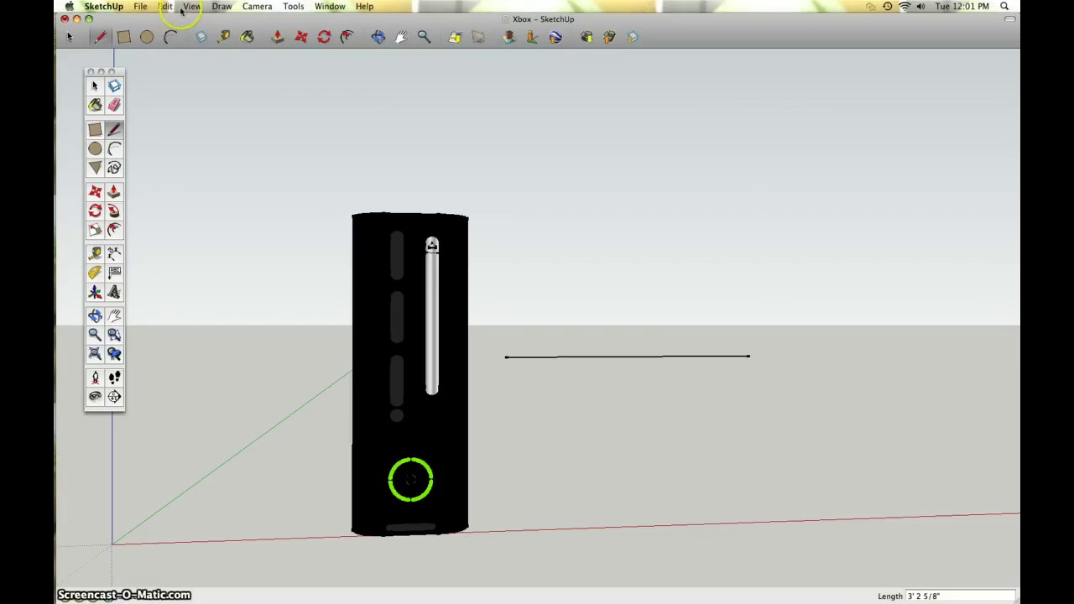
left_click(165, 7)
left_click(177, 20)
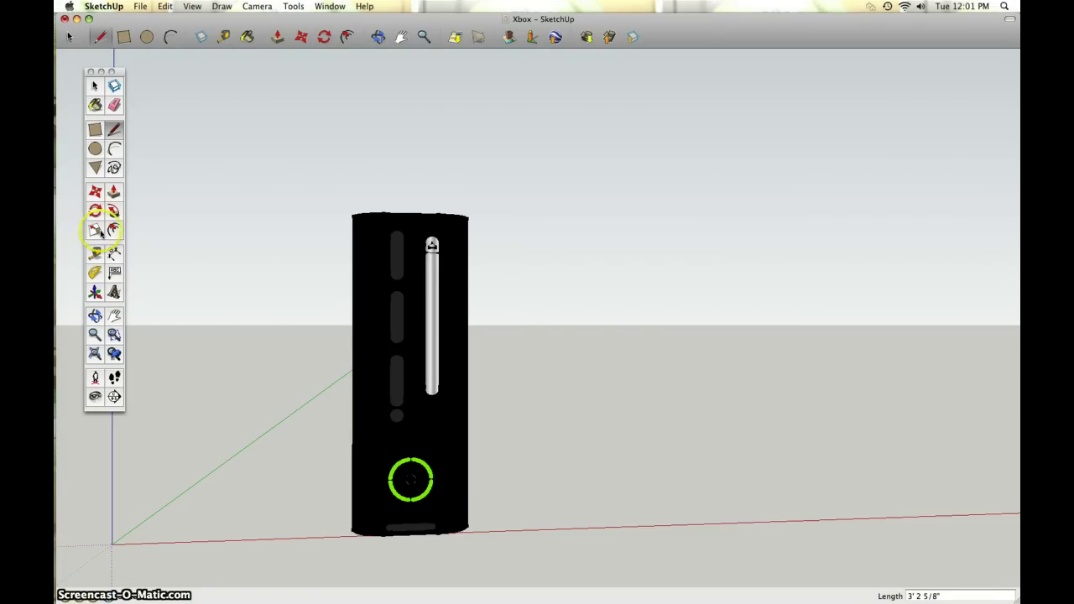
Apply the shiny silver striped texture from the Metal materials to the console's long disc tray.
key("s")
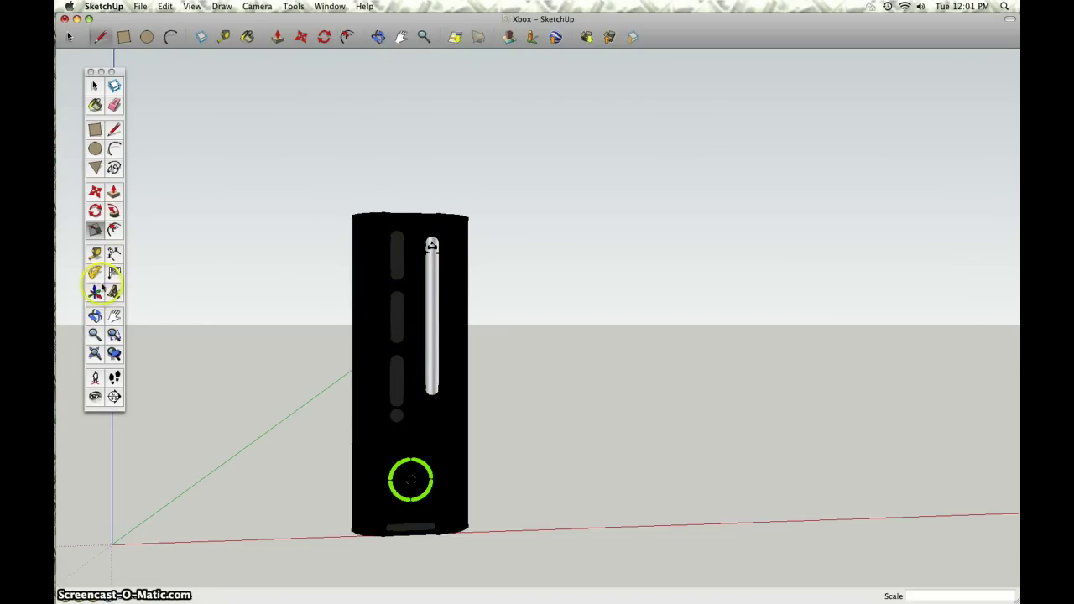
left_click(247, 39)
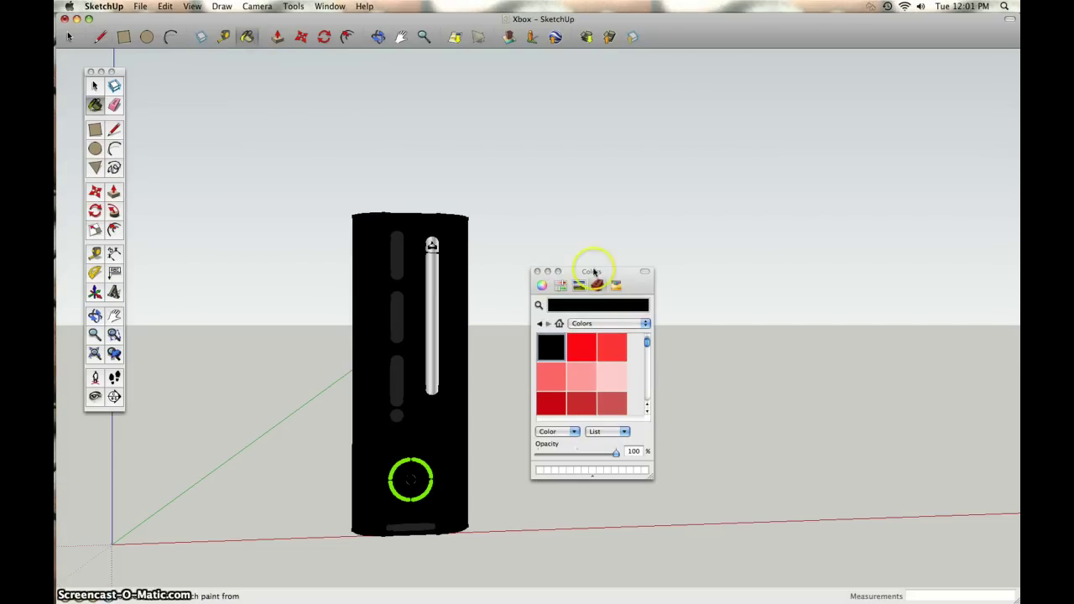
left_click(638, 327)
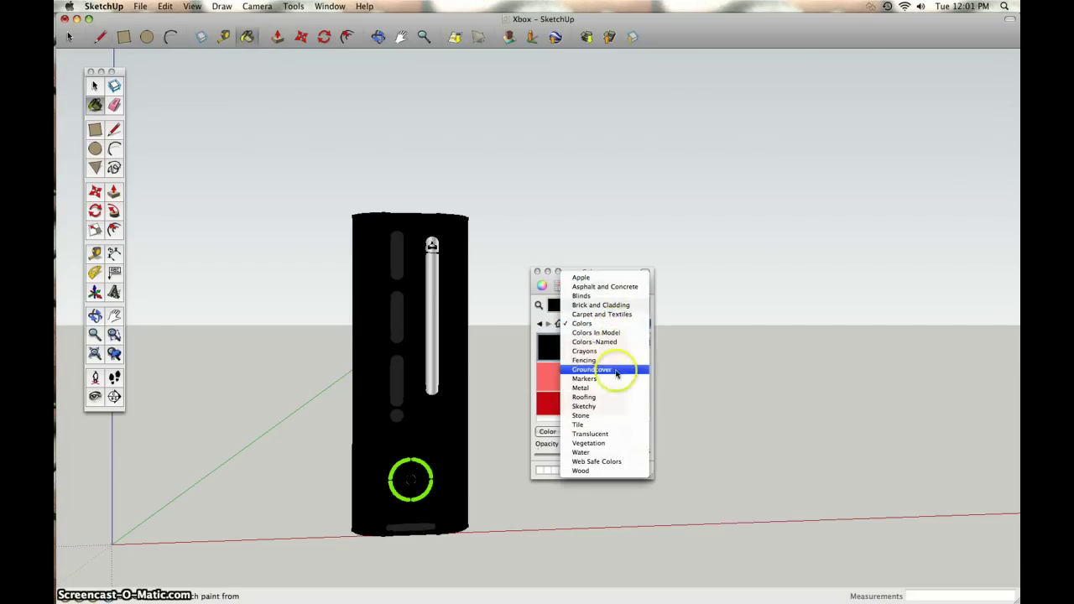
left_click(580, 388)
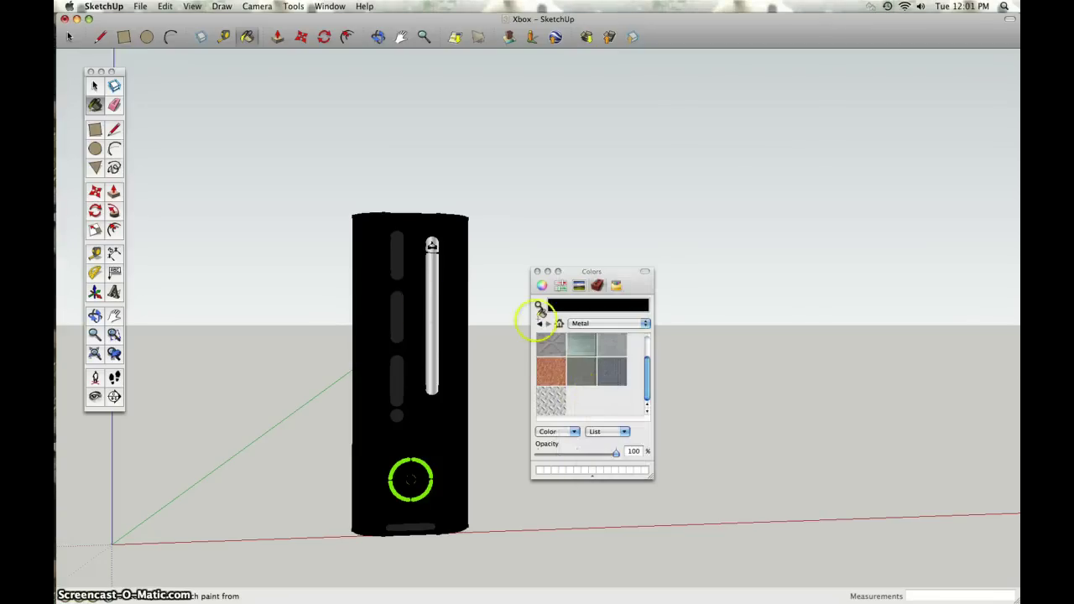
scroll(642, 411, "up", 3)
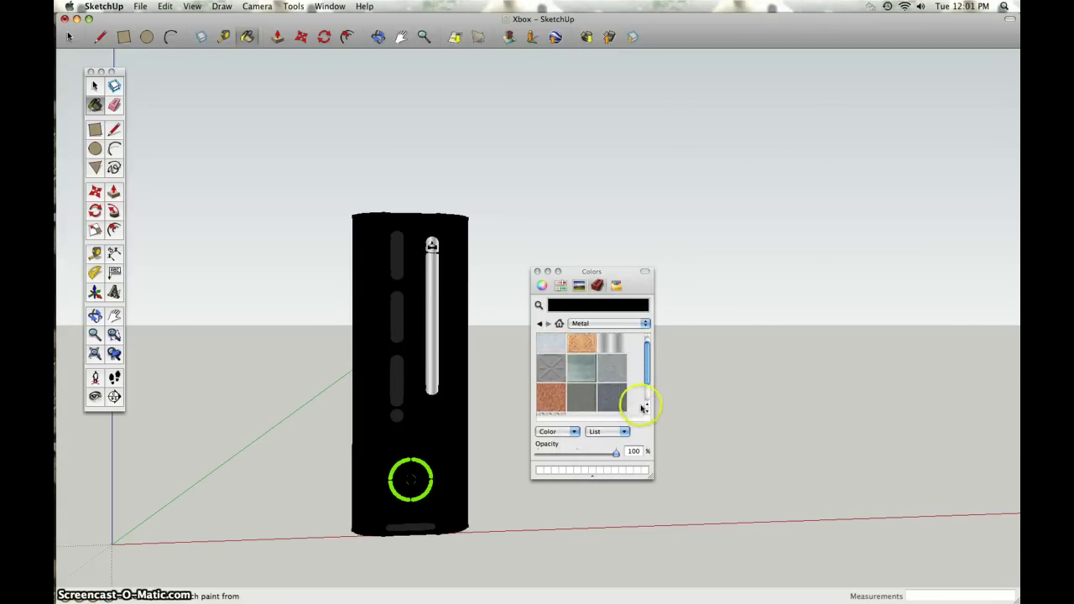
left_click(611, 348)
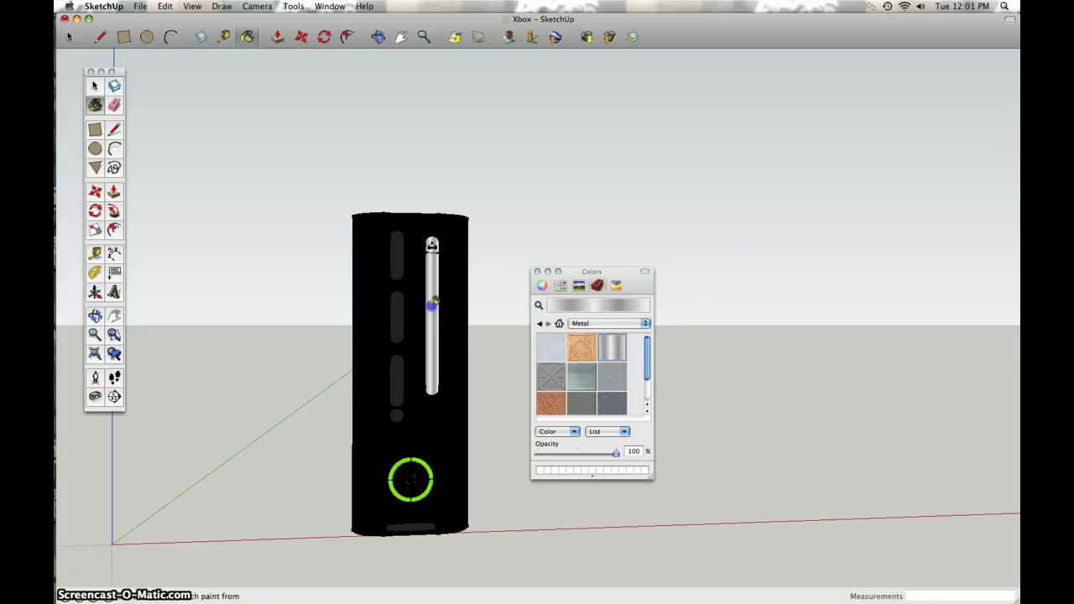
Paint the console's long disc tray with the orange patterned metal material.
left_click(554, 400)
left_click(578, 349)
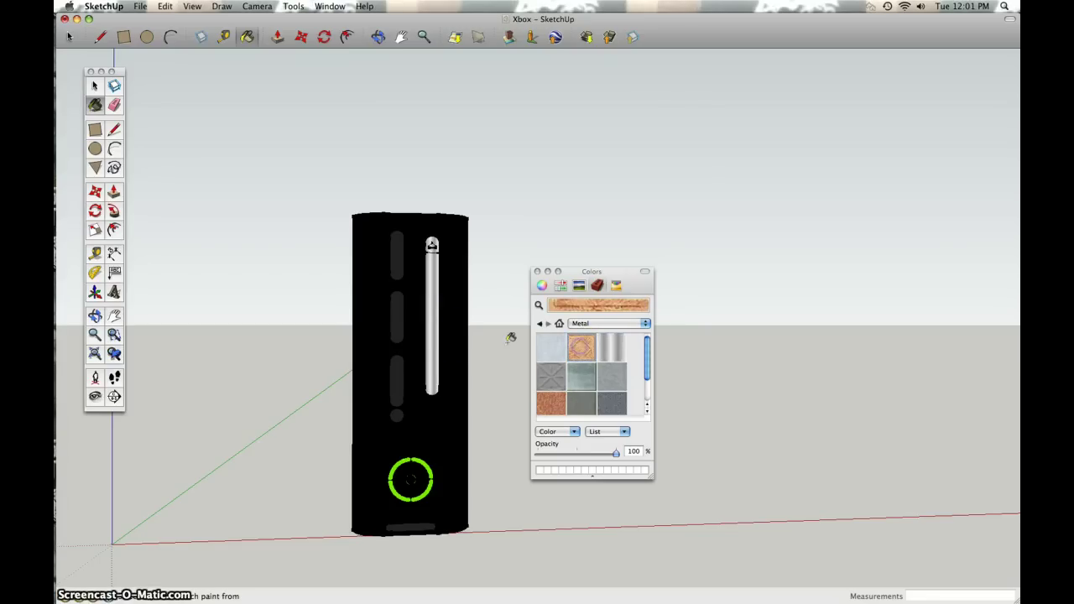
left_click(434, 329)
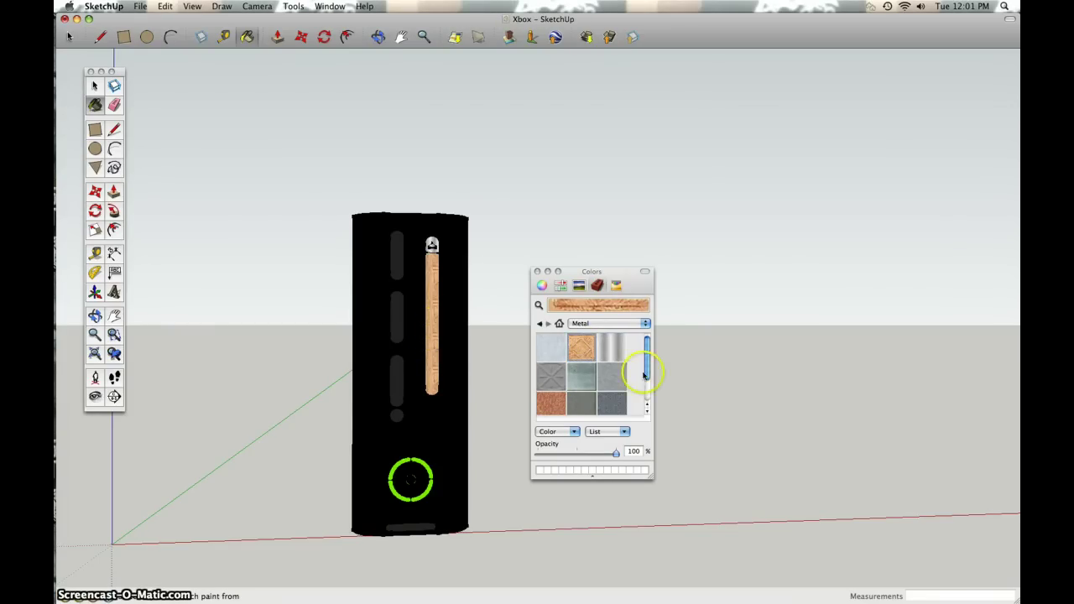
Repaint the disc tray with the shiny silver striped metal and close the Colors window.
left_click(613, 351)
left_click(434, 348)
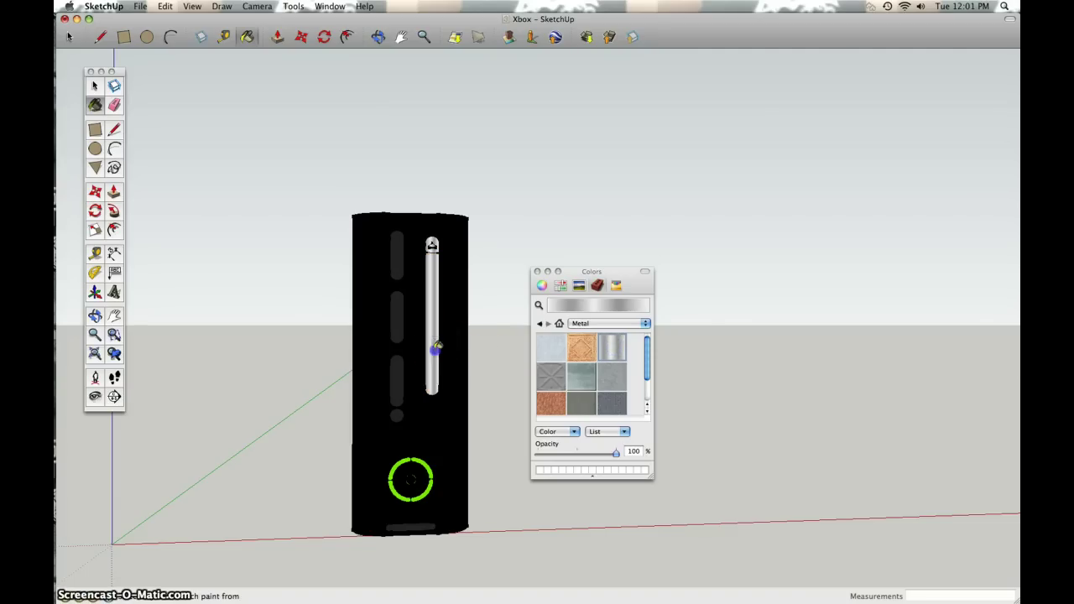
left_click(534, 273)
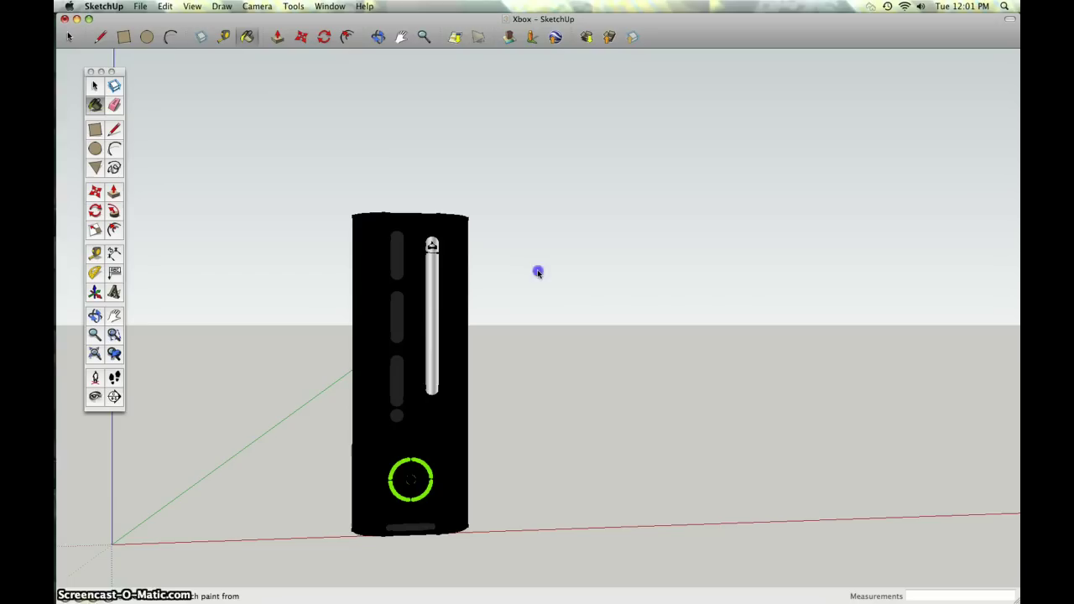
Examine the repainted console from different distances and angles, returning to its front.
scroll(486, 266, "up", 2)
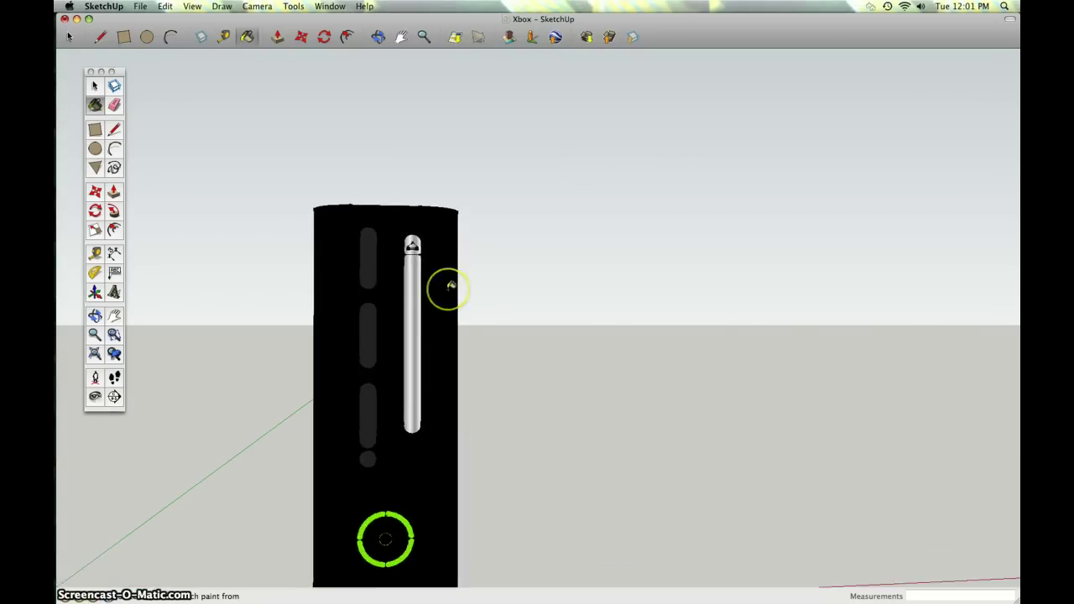
scroll(451, 285, "down", 3)
scroll(443, 277, "up", 2)
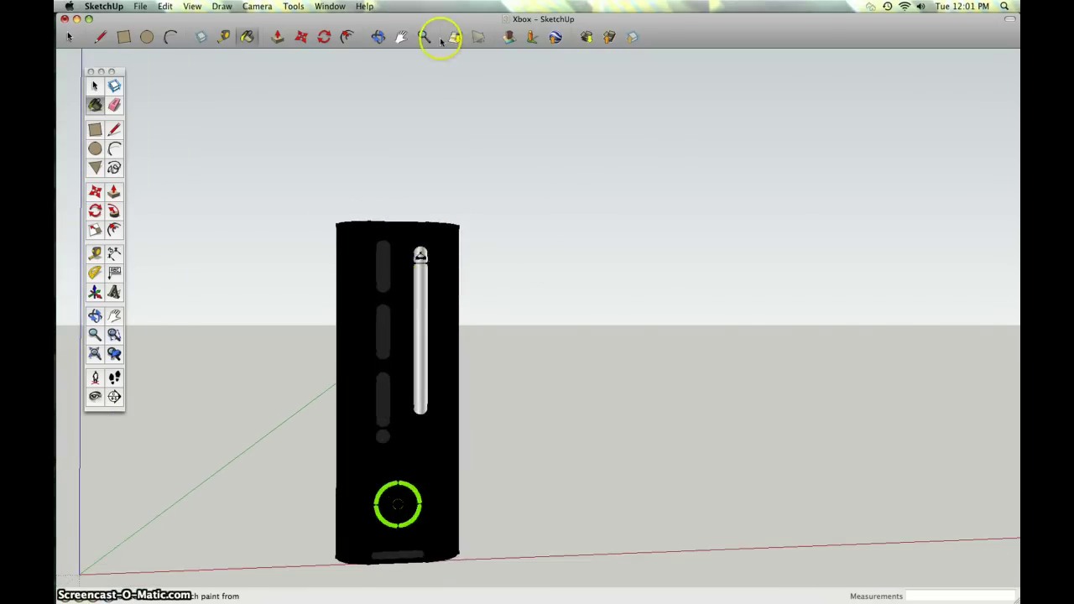
left_click(379, 37)
left_click_drag(379, 232, 387, 527)
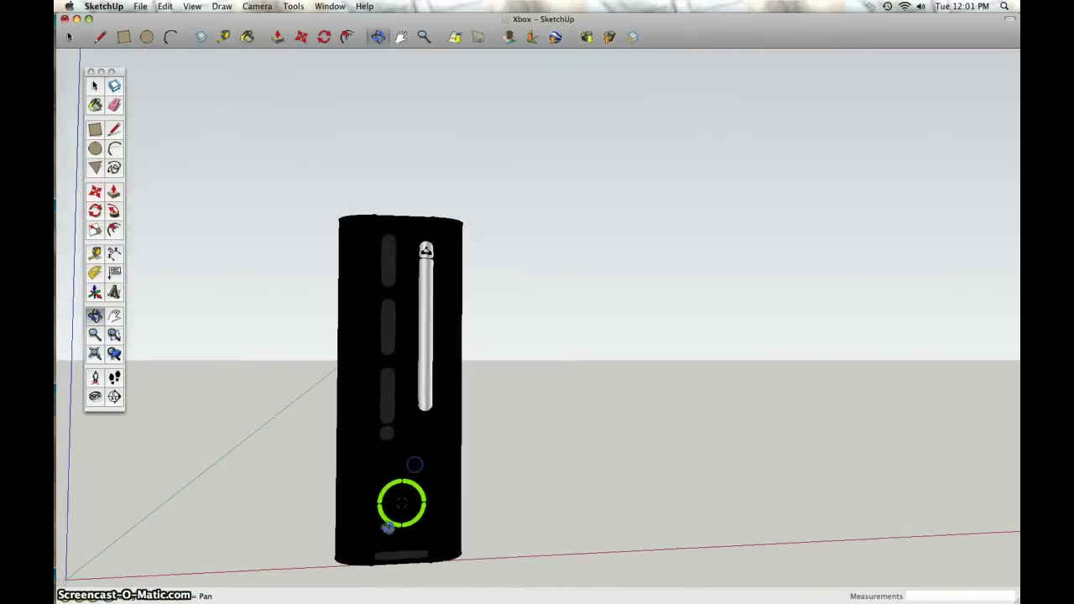
left_click_drag(424, 485, 421, 445)
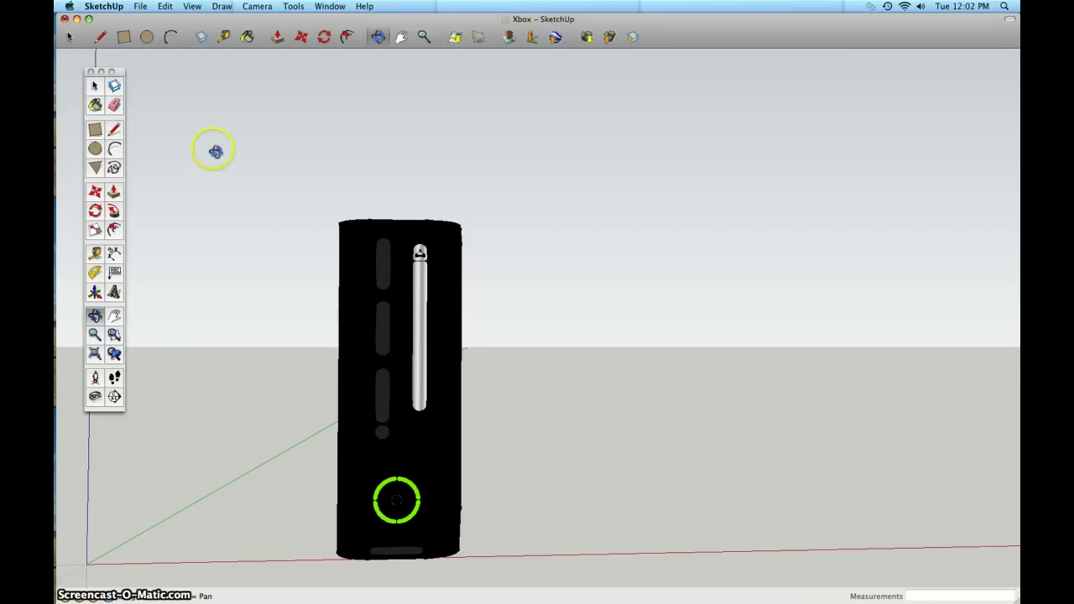
Draw a large arc with a bulge of about 1' 7 13/16" in the empty space beside the console.
left_click(114, 149)
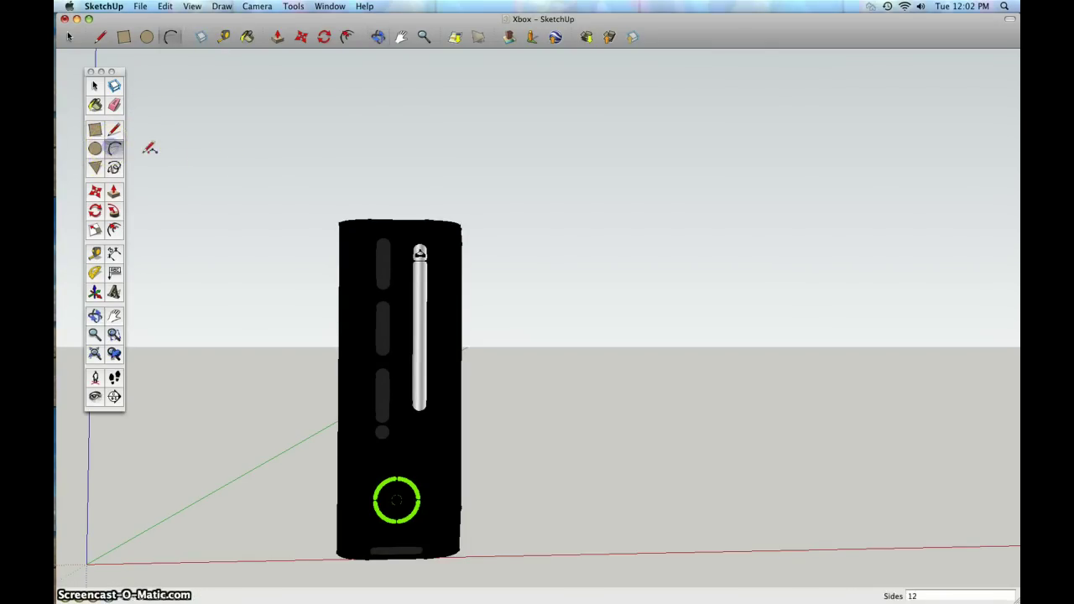
left_click(642, 239)
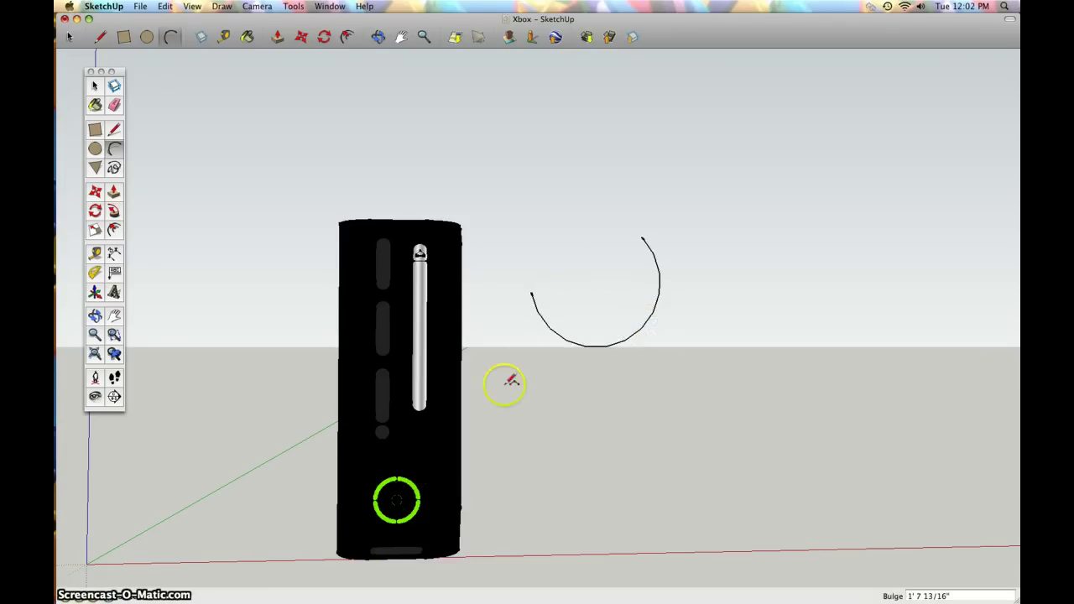
Draw two more arcs beside the console, the last with a bulge of about 1' 4 7/16", and undo all the arcs.
left_click(567, 250)
left_click(600, 232)
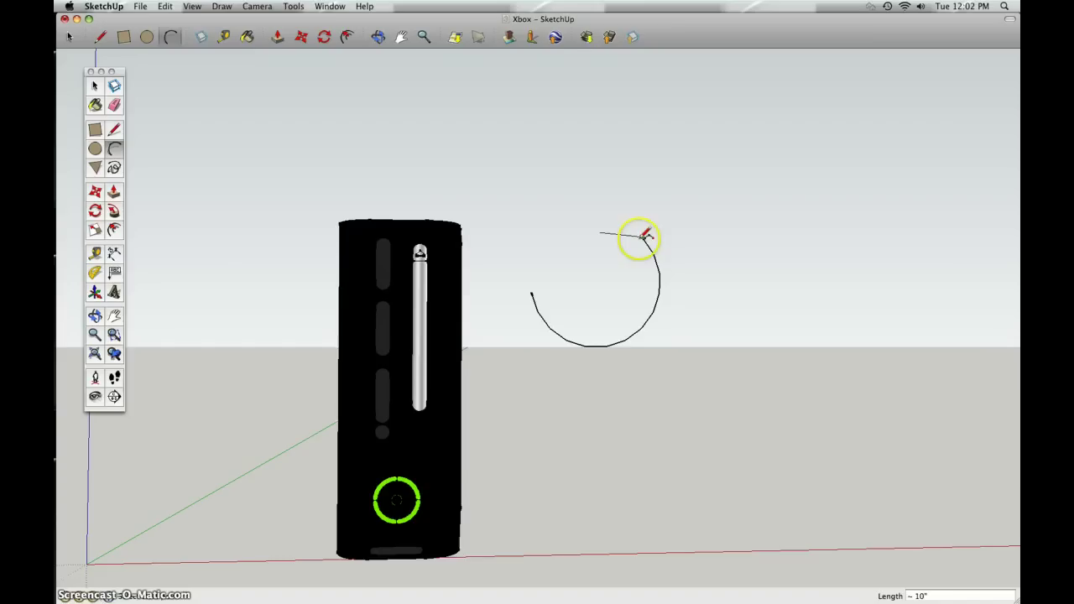
left_click(643, 237)
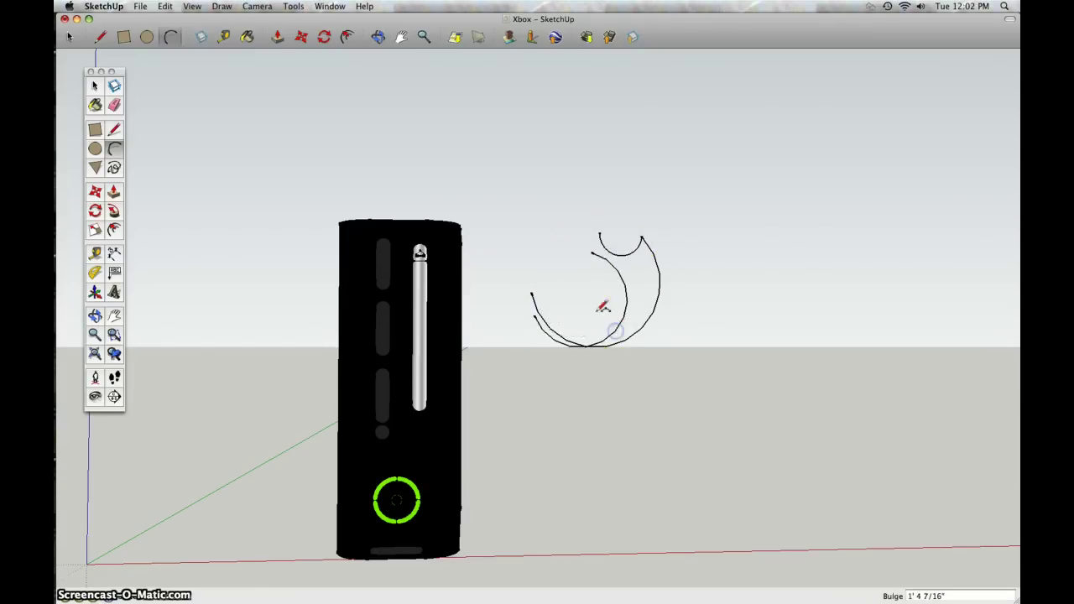
left_click(495, 217)
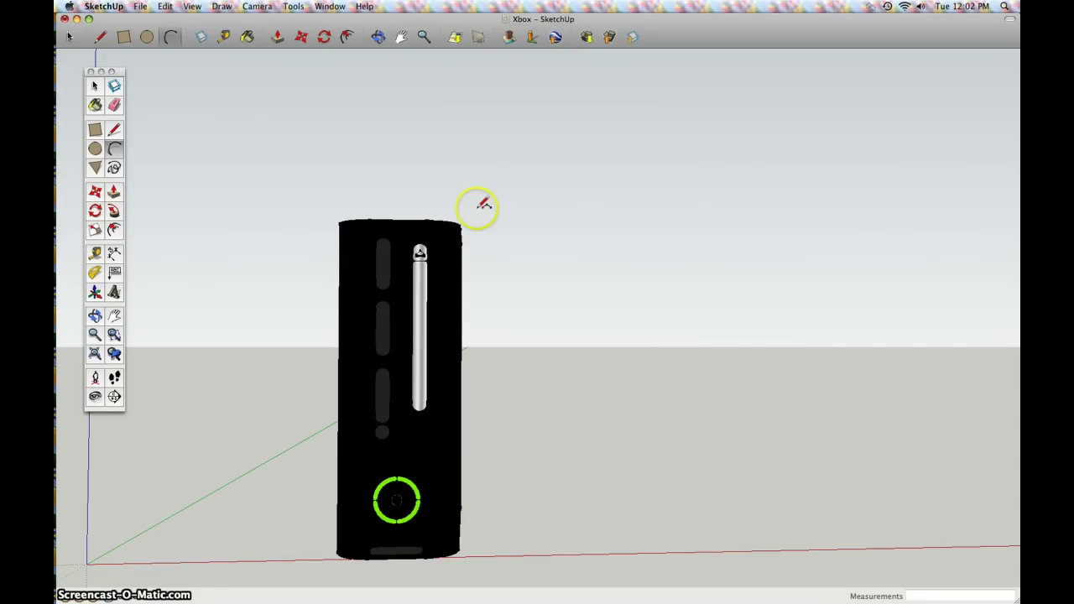
Draw an arc with a bulge of about 1' 3 13/16" in the empty area beside the console and undo it.
left_click(378, 37)
mouse_move(484, 243)
left_mouse_down()
mouse_move(419, 232)
mouse_move(355, 343)
mouse_move(534, 396)
mouse_move(481, 314)
mouse_move(468, 243)
left_mouse_up()
mouse_move(382, 491)
left_mouse_down()
mouse_move(391, 453)
mouse_move(385, 497)
left_mouse_up()
right_click(386, 499)
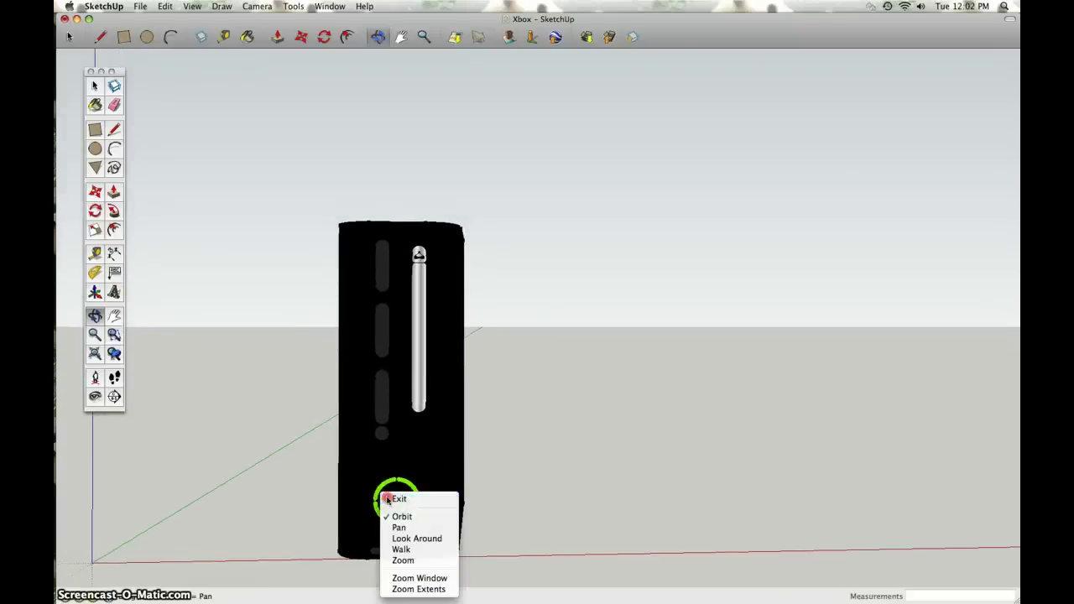
left_click(394, 499)
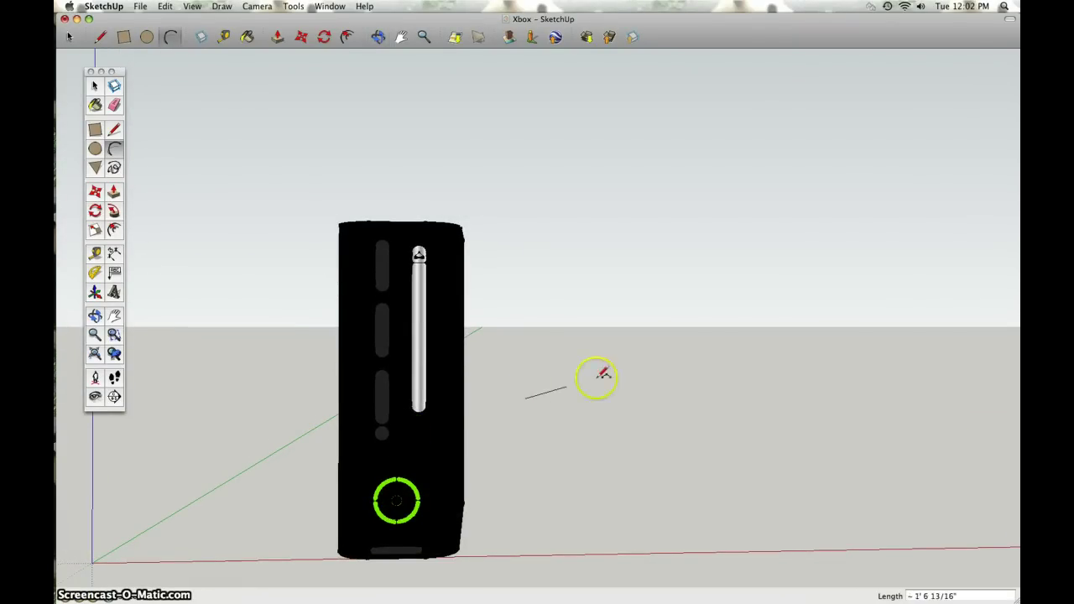
left_click(640, 371)
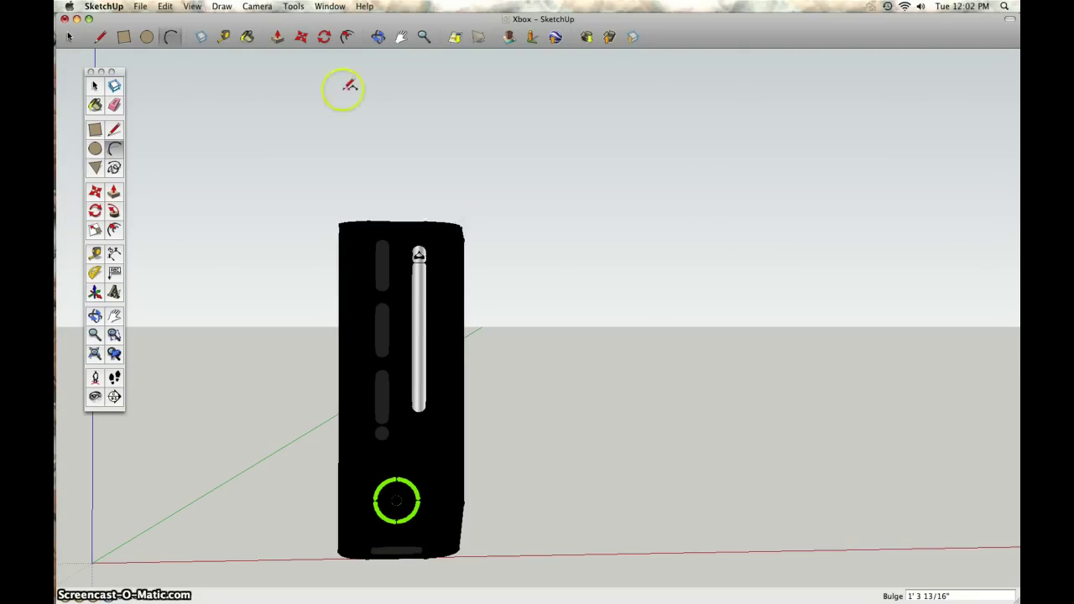
Try the Protractor in the empty space beside the console, setting its centre and baseline.
left_click(379, 37)
left_click_drag(372, 395, 266, 460)
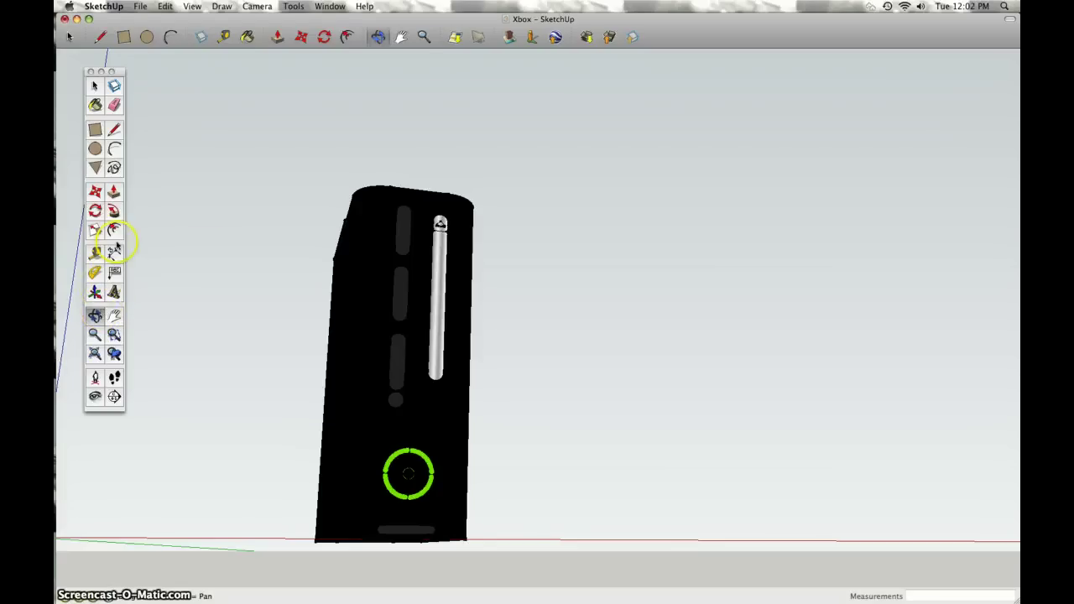
left_click_drag(357, 271, 267, 300)
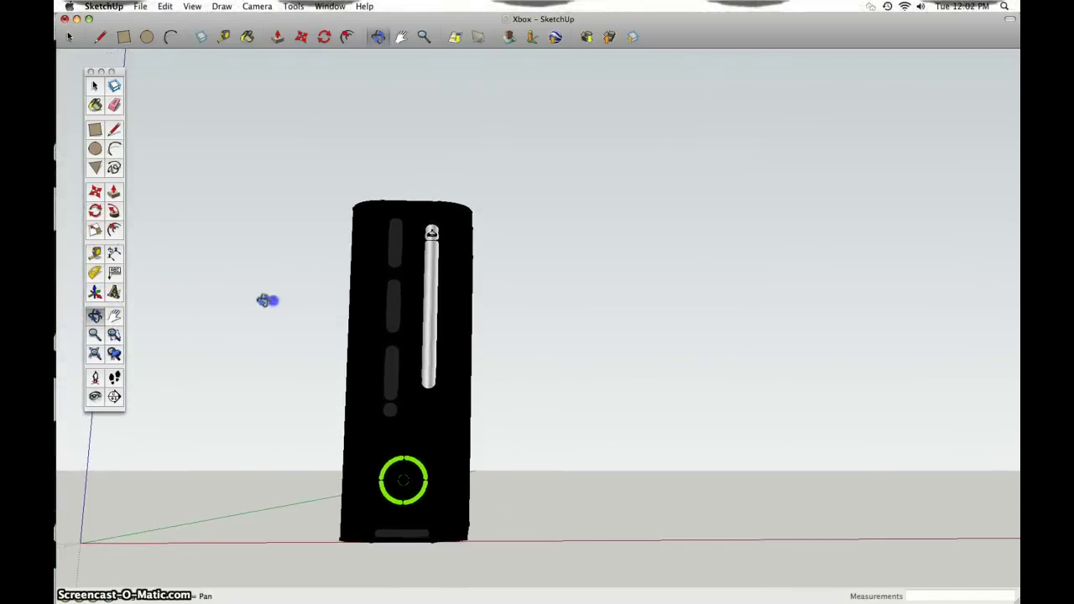
left_click(97, 273)
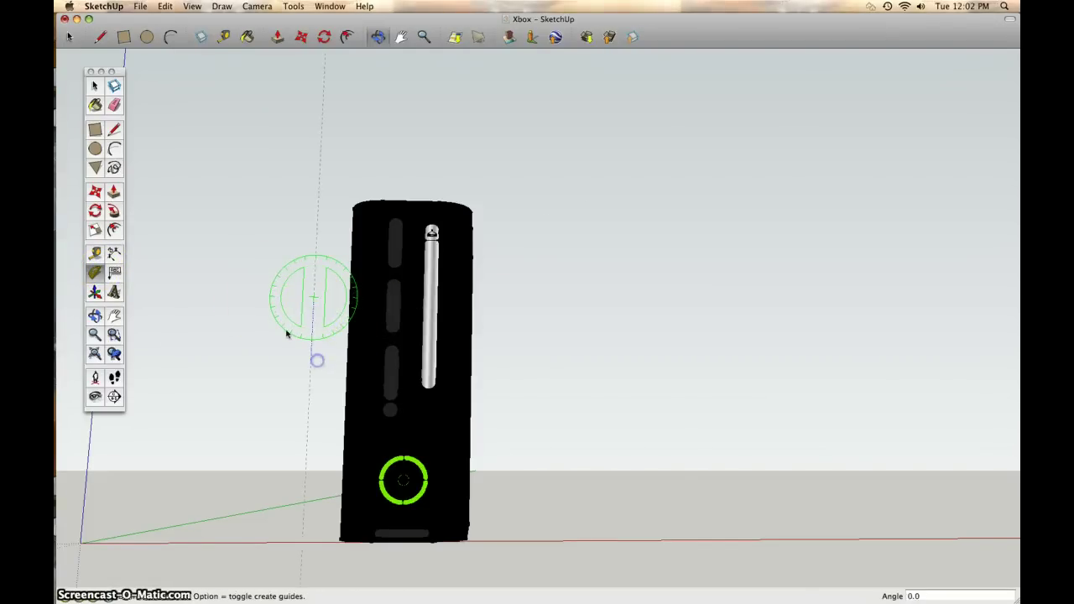
left_click(244, 259)
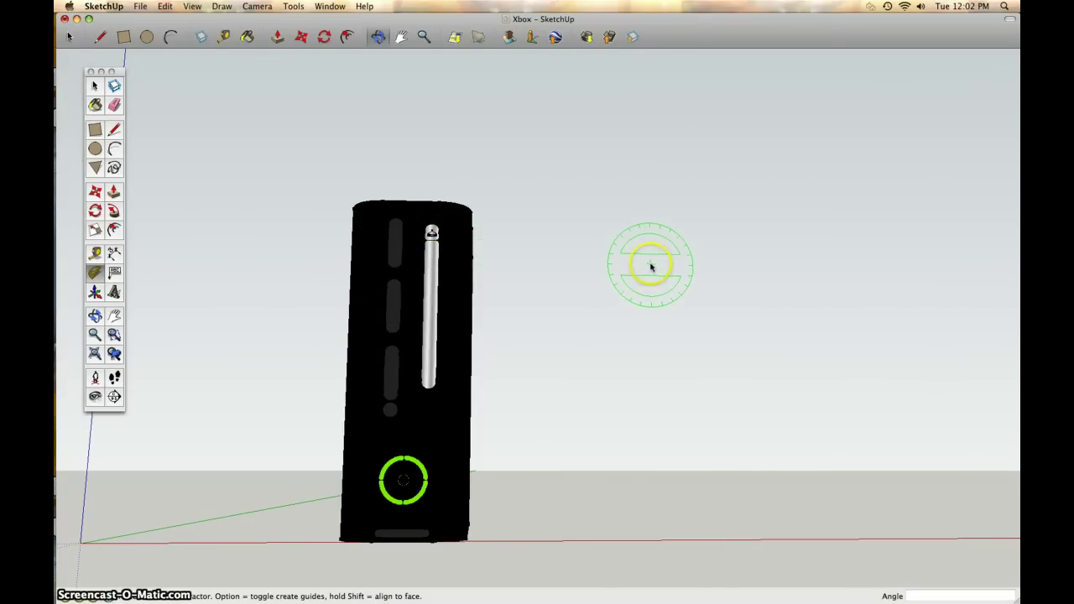
Push/Pull the uppermost grey strip on the console's front outward about 5' 8 5/8" and undo the extrusion.
left_click(114, 198)
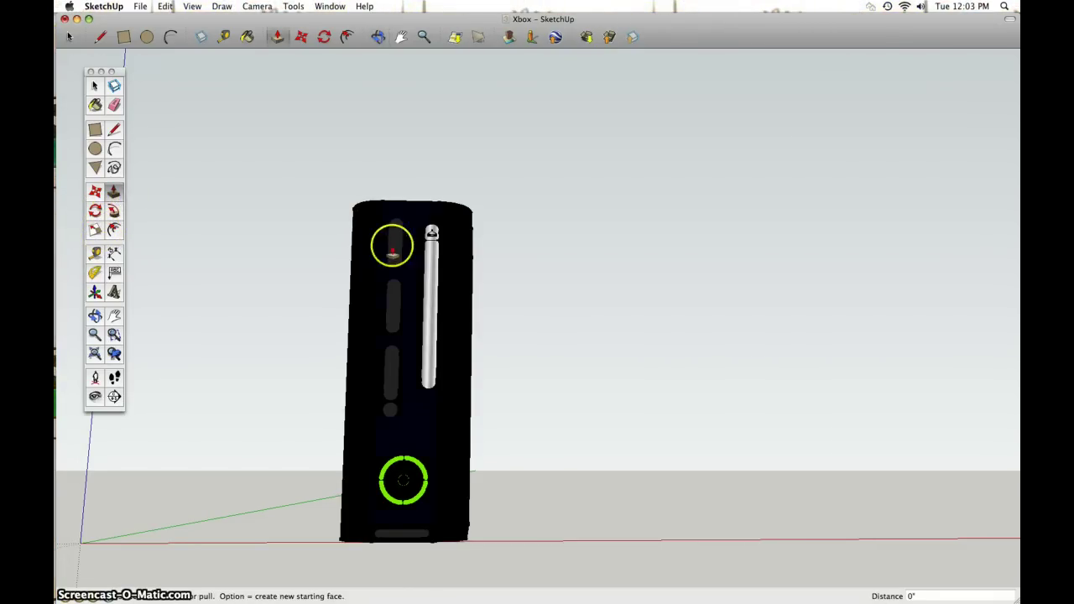
left_click(396, 251)
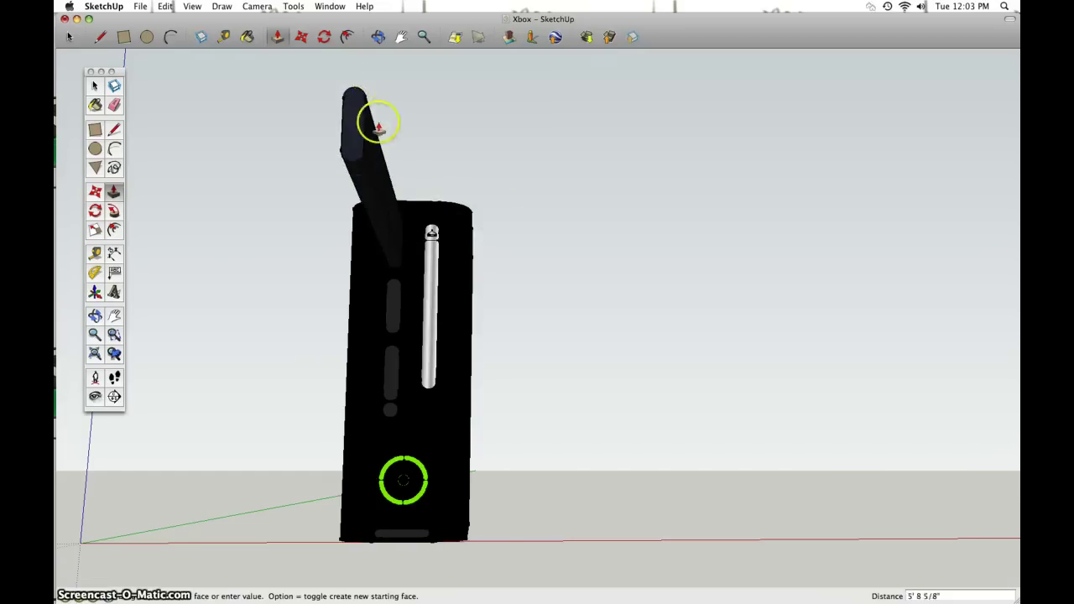
left_click_drag(490, 350, 467, 126)
key("super+z")
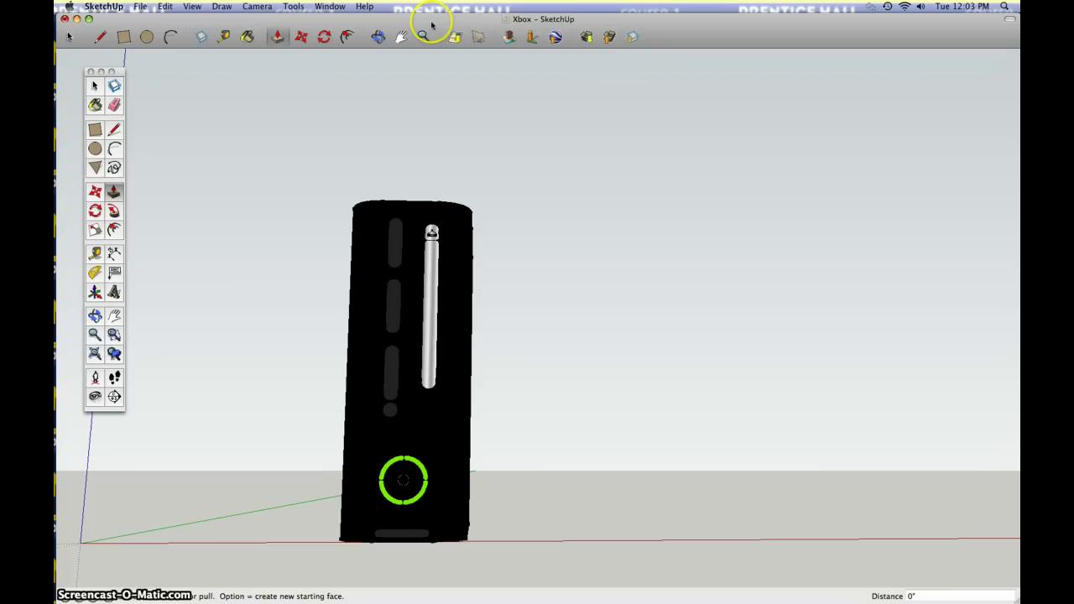
Examine the console's green ring up close and the whole front from farther away.
scroll(412, 456, "up", 10)
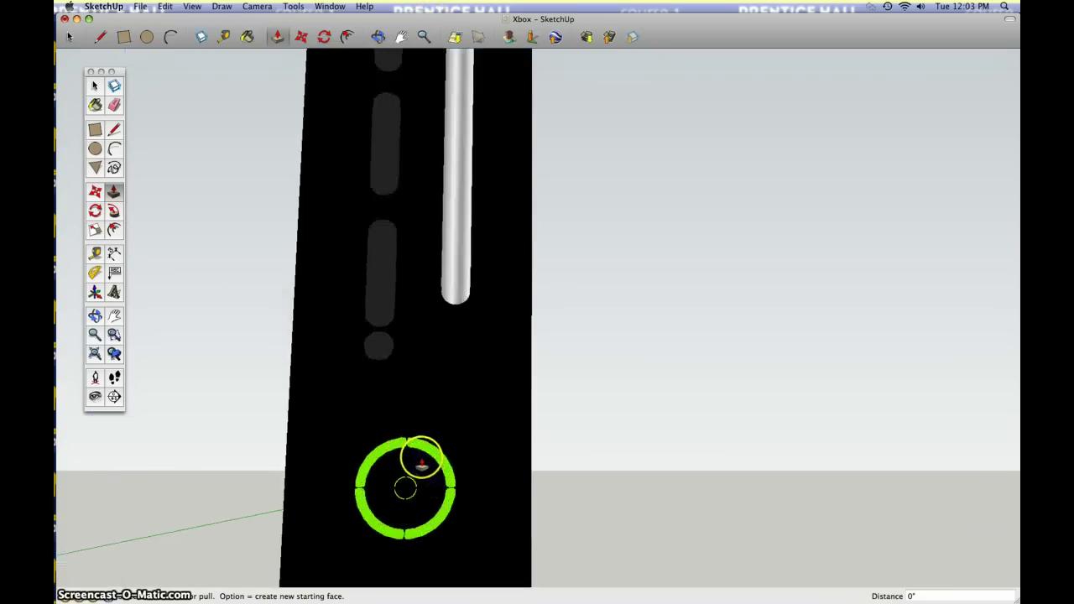
scroll(419, 520, "up", 10)
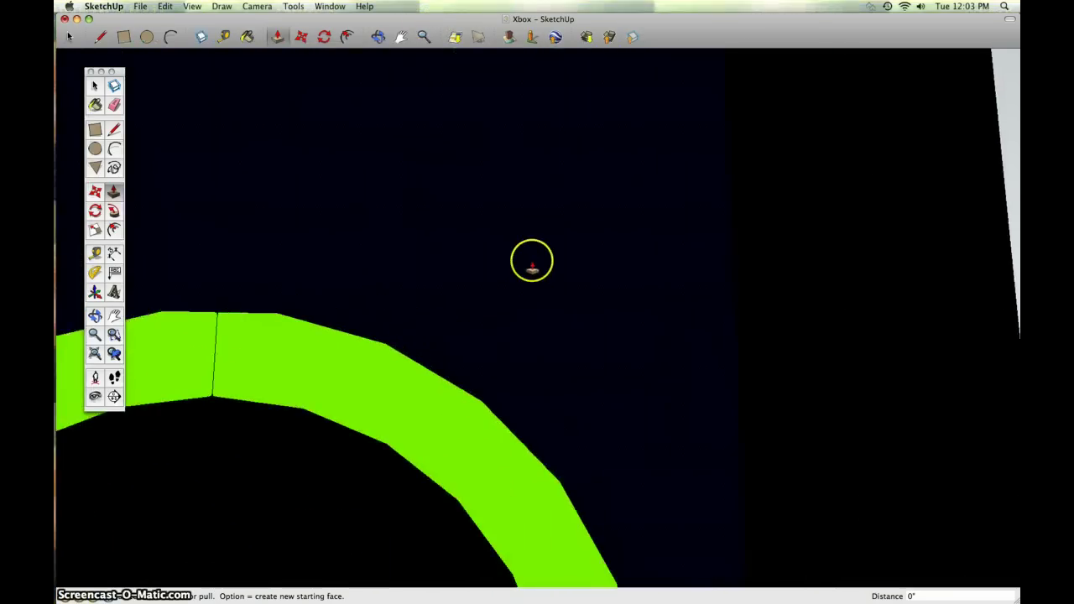
scroll(495, 273, "down", 5)
scroll(482, 281, "down", 10)
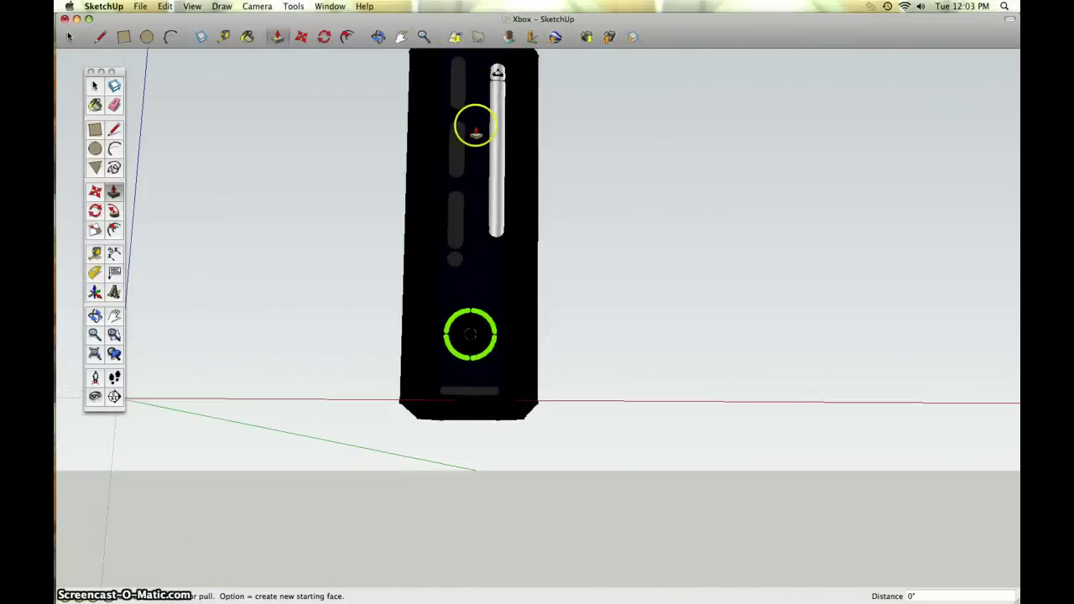
scroll(464, 126, "up", 4)
scroll(464, 139, "down", 1)
scroll(464, 138, "down", 6)
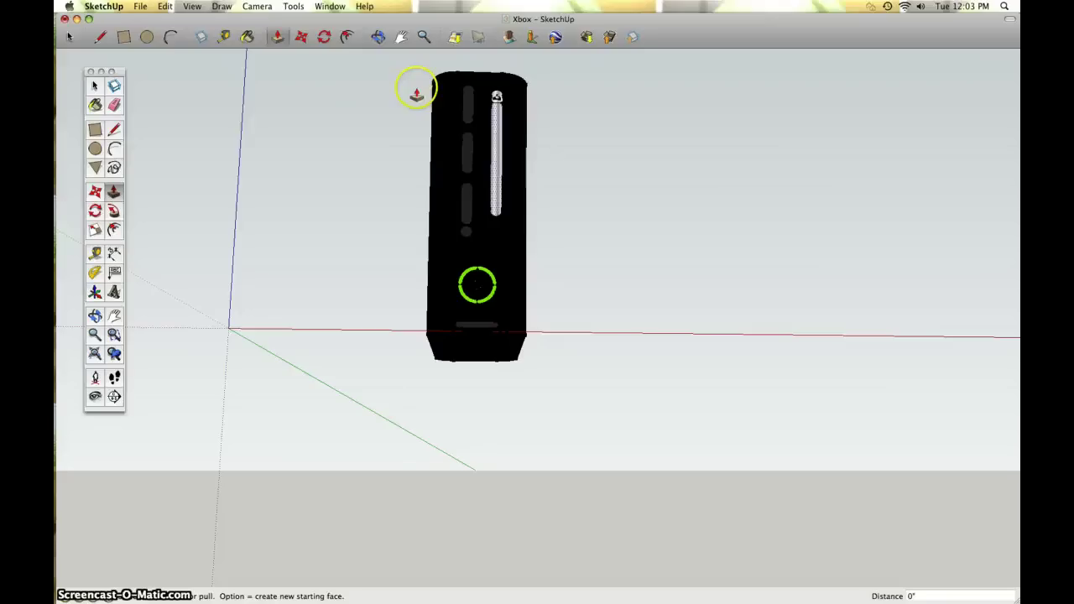
Try to draw a line about 6' 4 13/16" long starting at the console's top edge.
left_click(378, 36)
left_click_drag(496, 149, 171, 242)
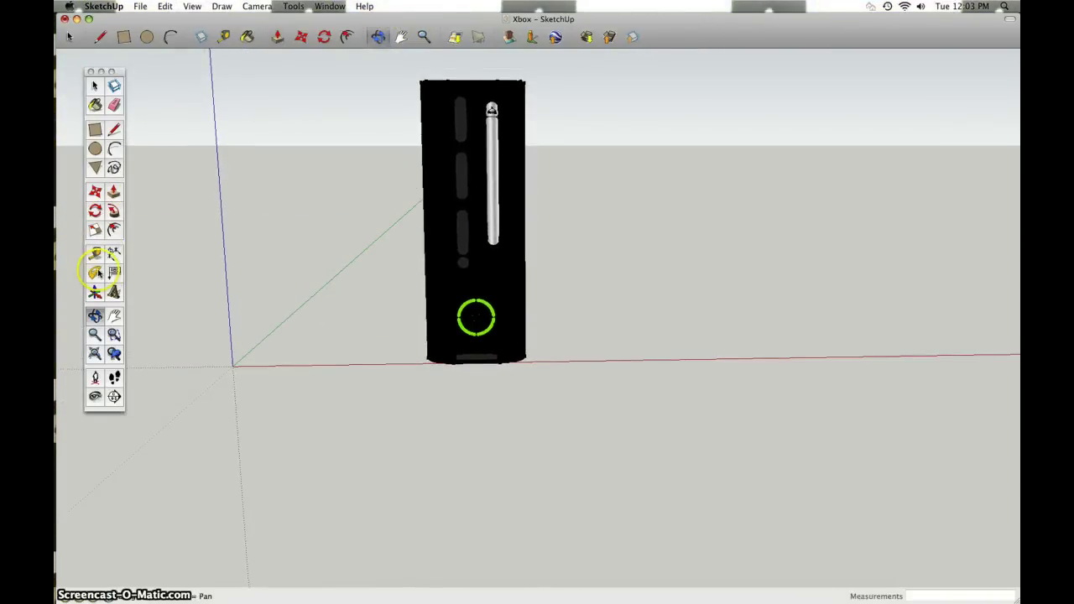
left_click(114, 128)
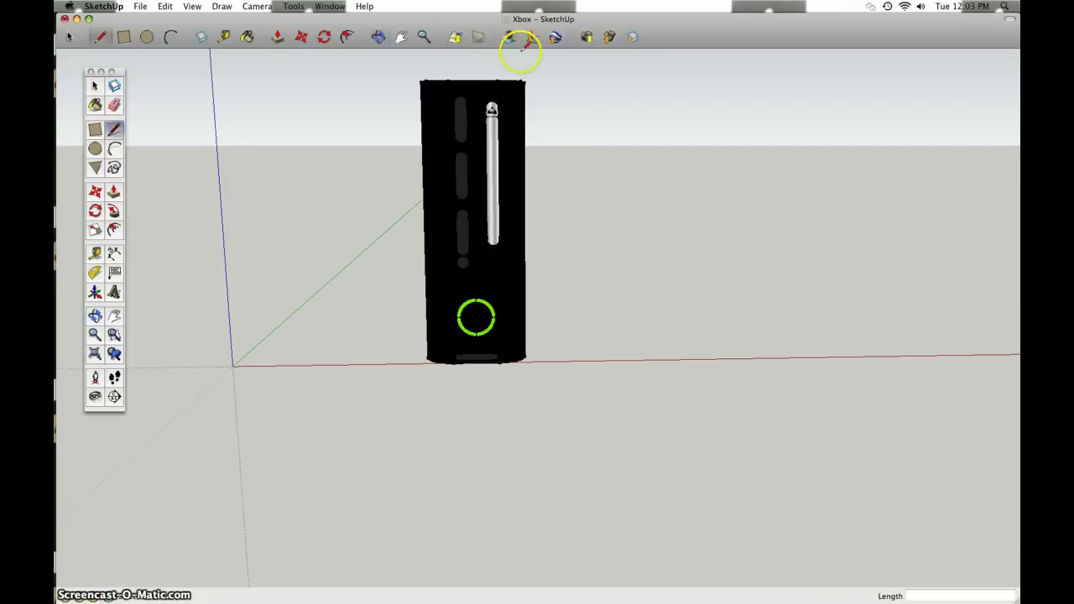
left_click(438, 79)
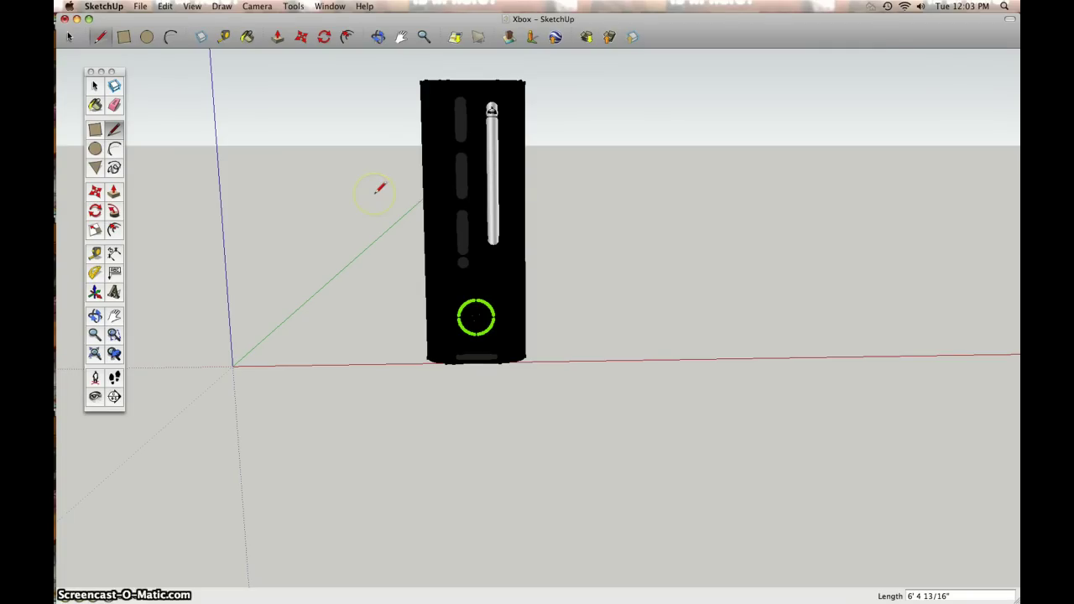
Paint the console's black front faces white using the Colors material collection.
left_click(256, 39)
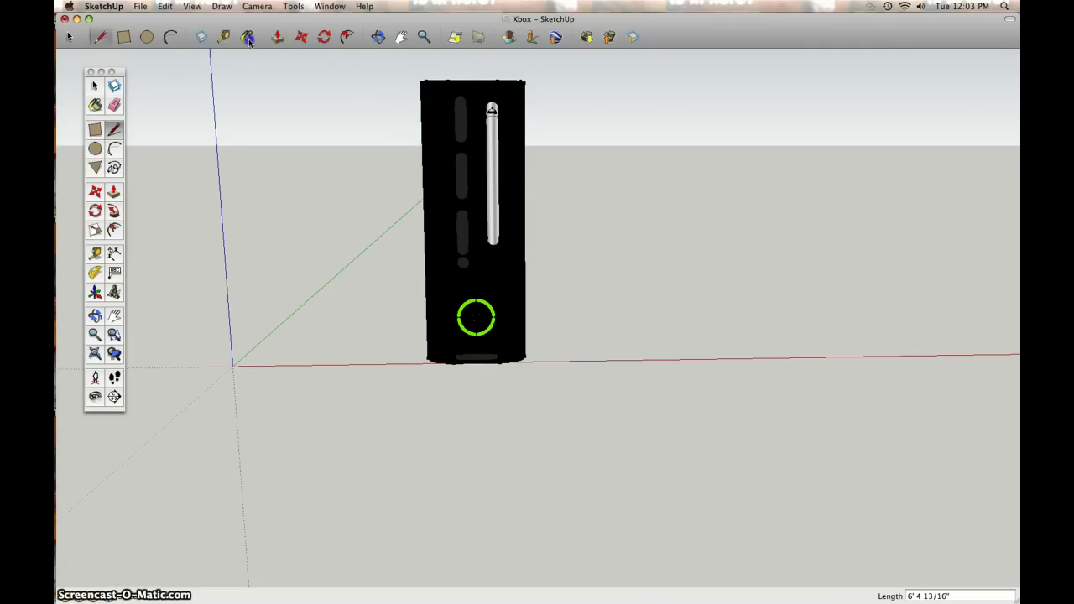
left_click(637, 325)
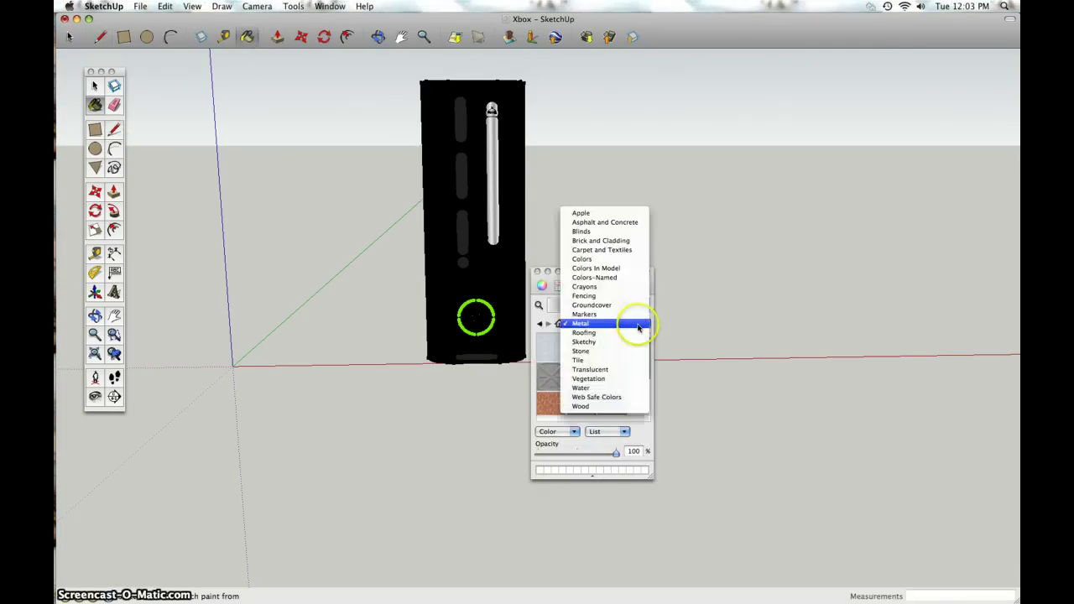
left_click(587, 258)
left_click(551, 346)
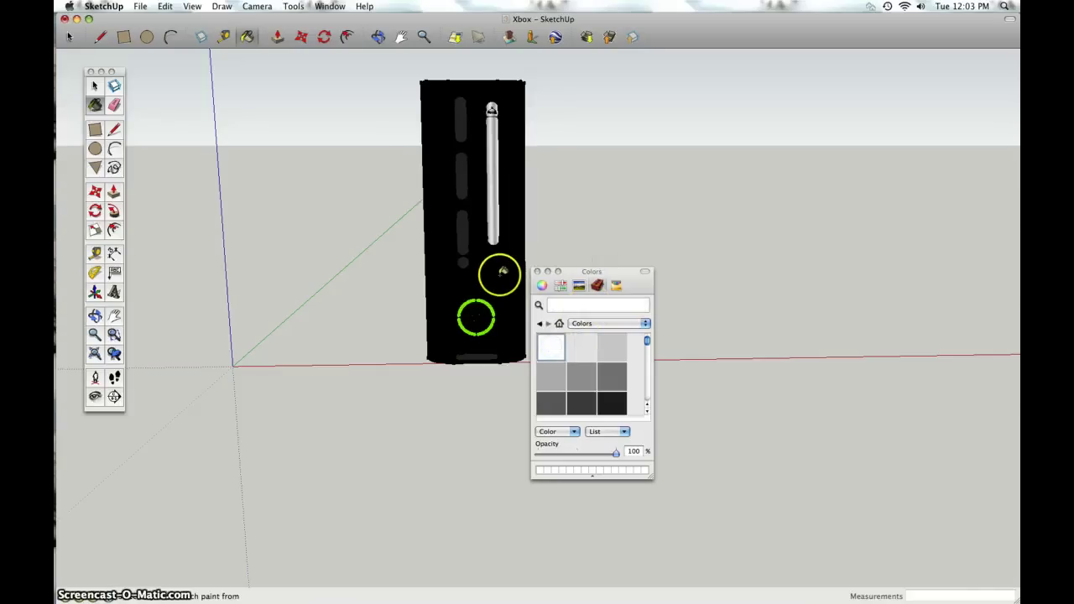
left_click(507, 261)
left_click(485, 265)
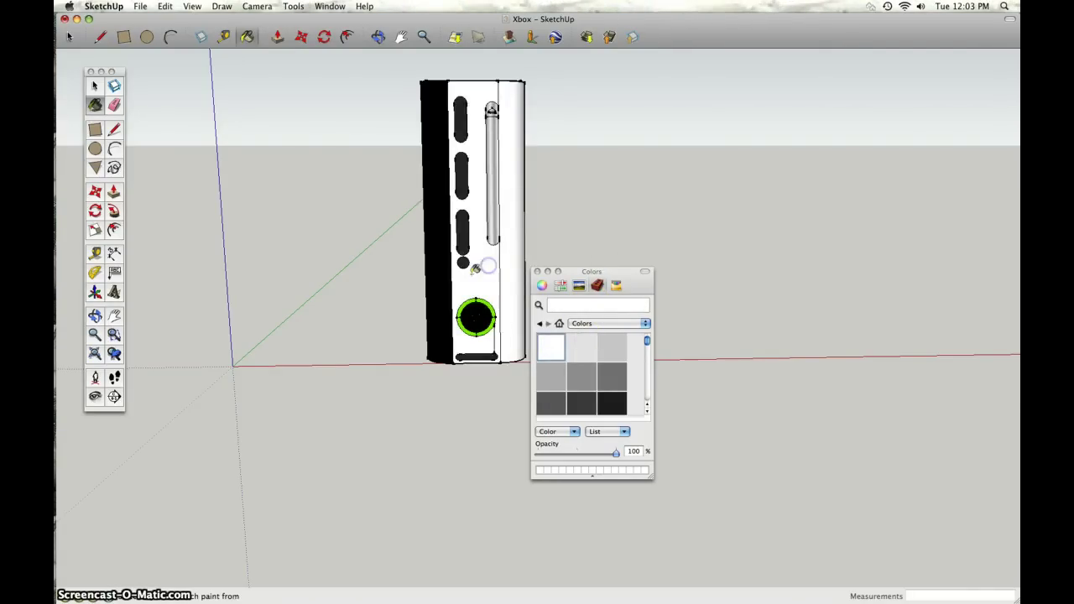
left_click(443, 281)
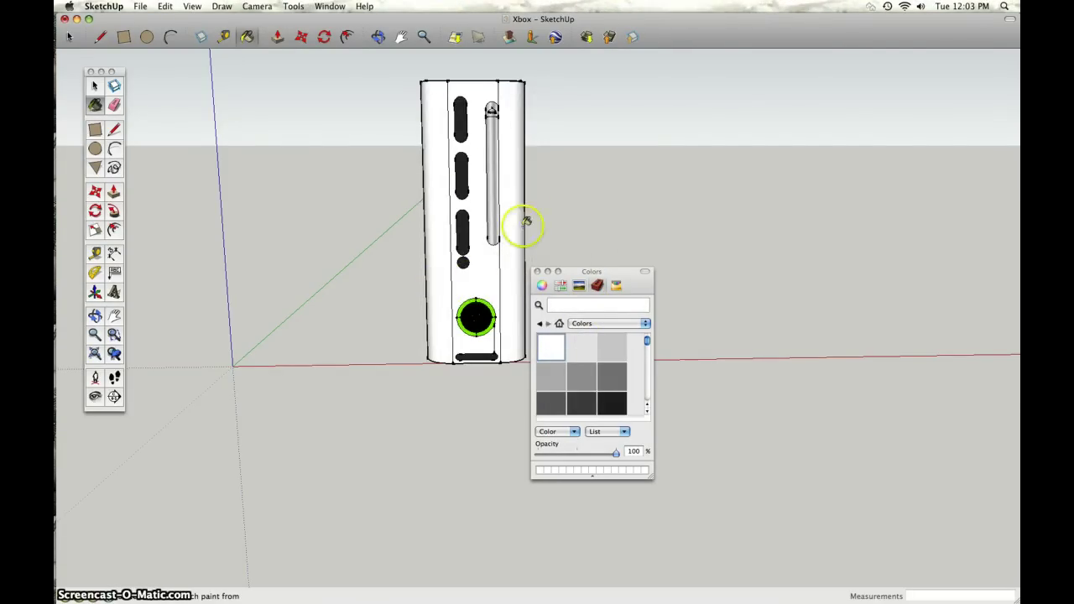
Undo the white paint on all of the console's front faces.
scroll(479, 359, "up", 4)
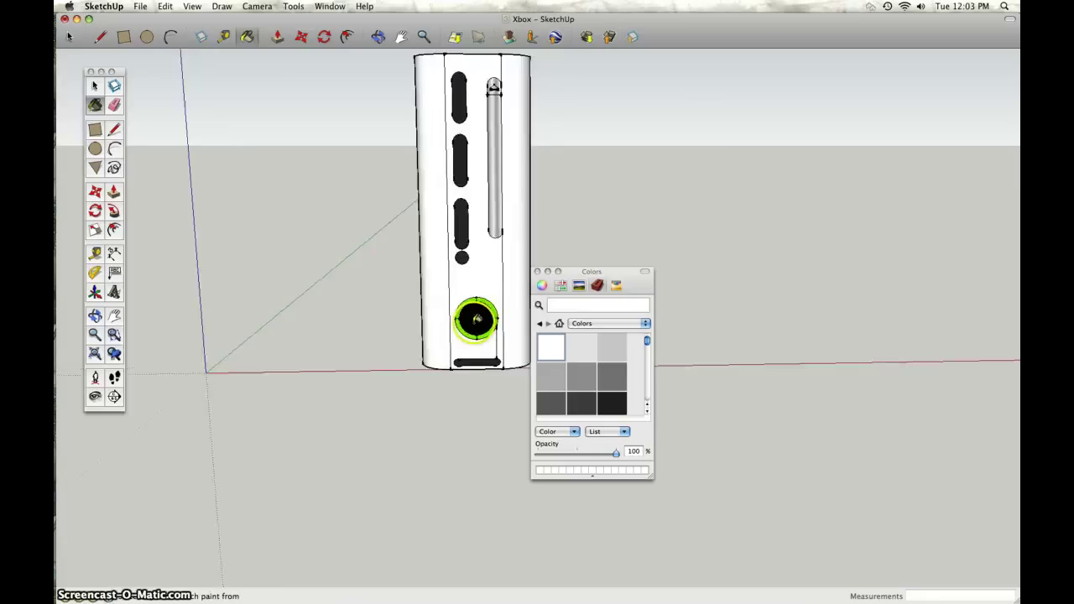
scroll(482, 363, "down", 5)
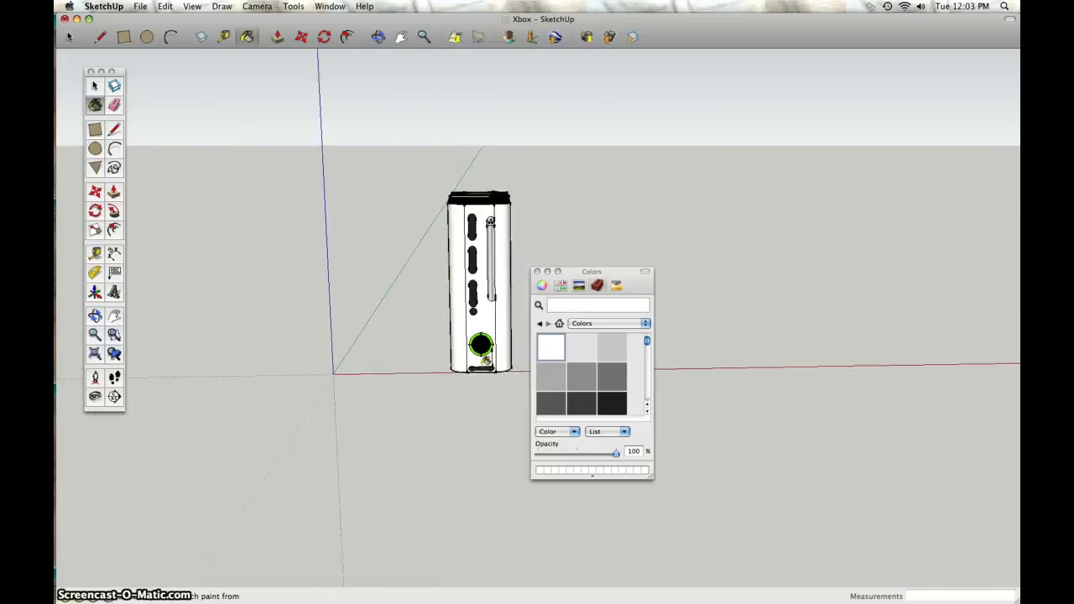
left_click(441, 327)
left_click(485, 302)
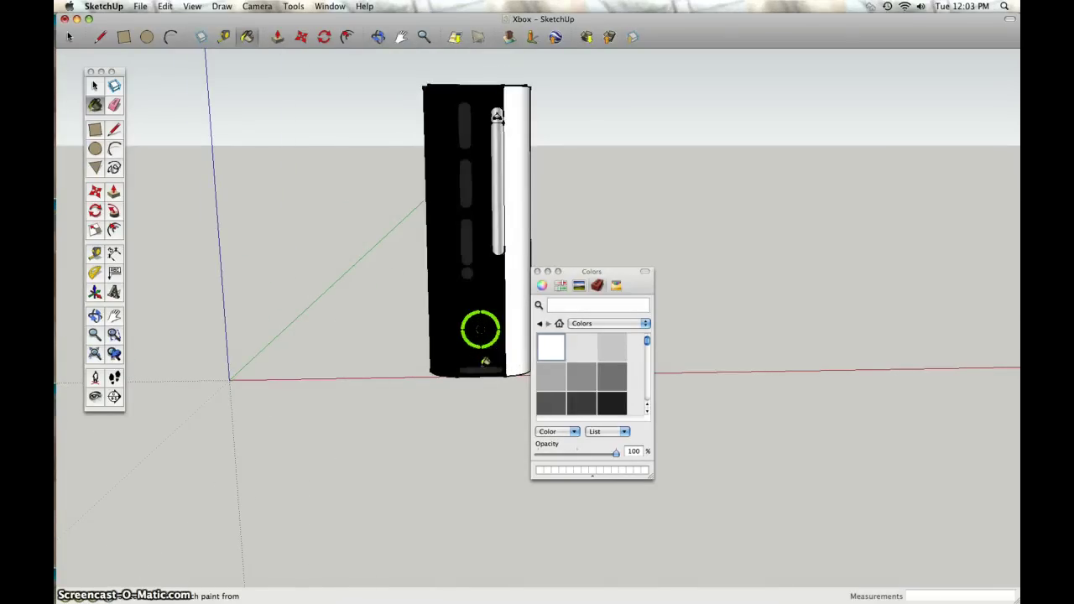
left_click(522, 327)
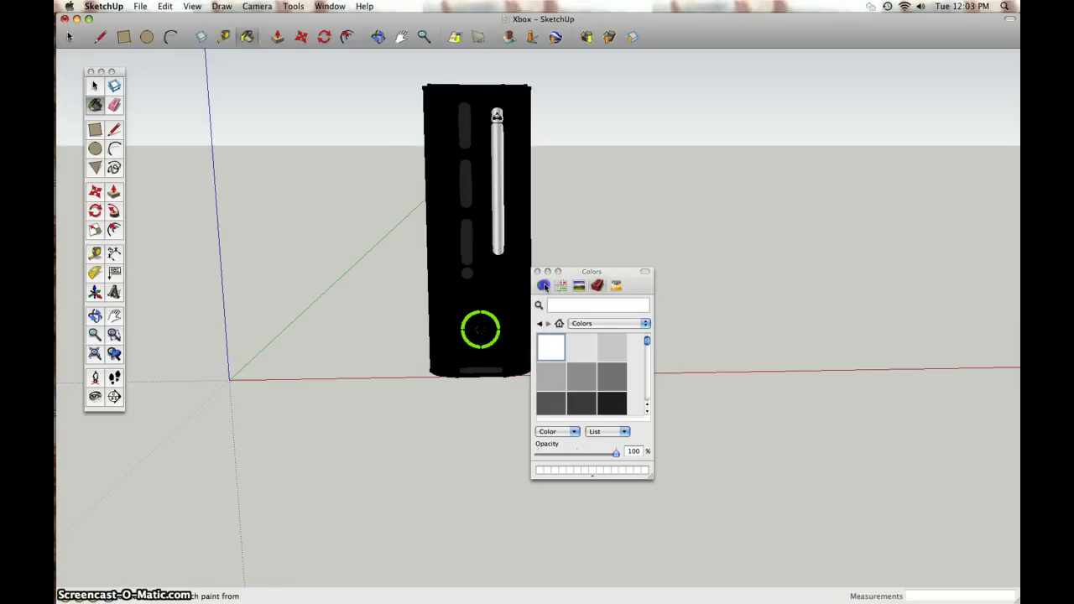
Pick a red-orange at full brightness from the color wheel and close the Colors window.
left_click(542, 286)
left_click_drag(586, 377, 624, 370)
left_click(648, 317)
mouse_move(647, 318)
left_mouse_down()
mouse_move(643, 391)
mouse_move(655, 312)
left_mouse_up()
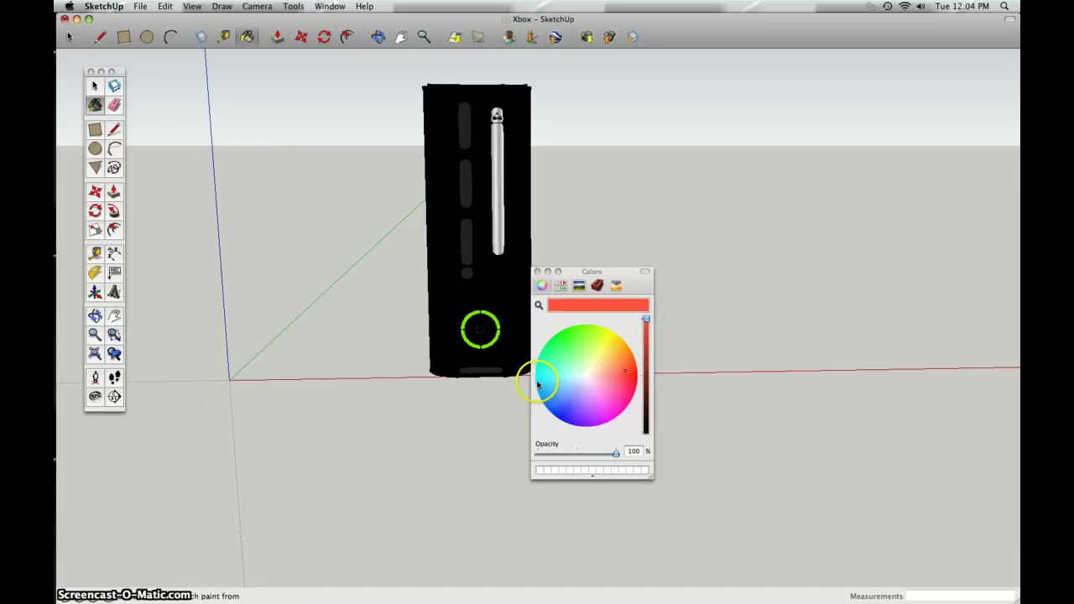
left_click(537, 271)
scroll(540, 277, "up", 3)
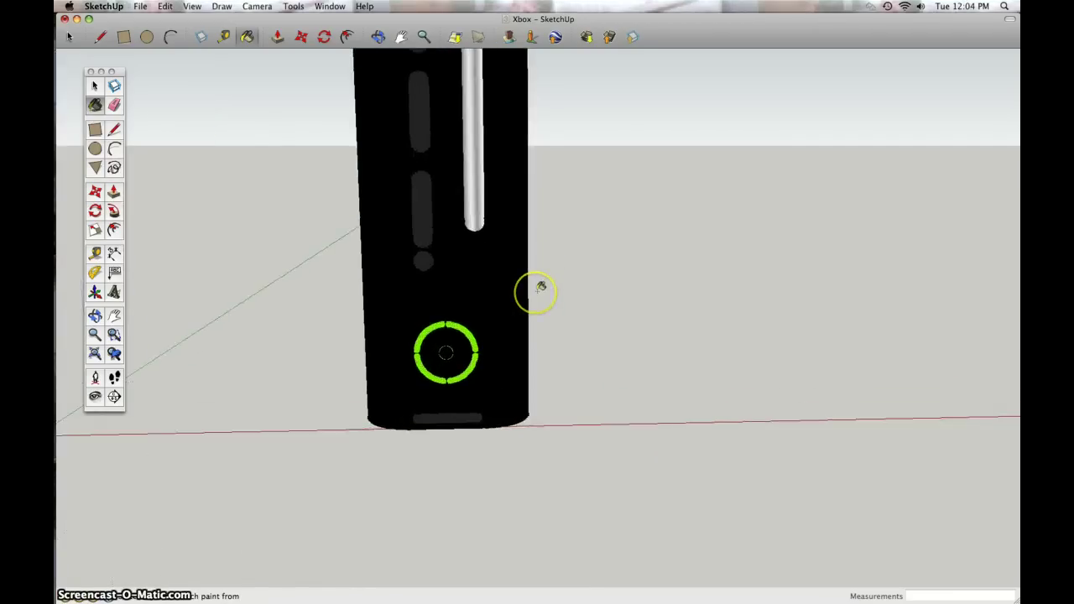
scroll(540, 288, "down", 5)
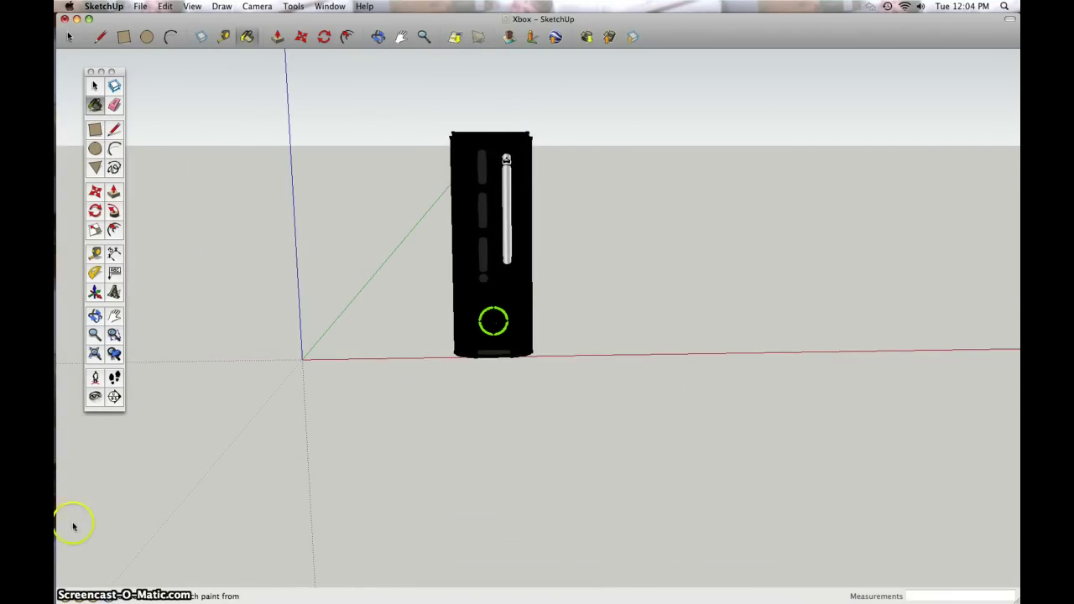
key("super")
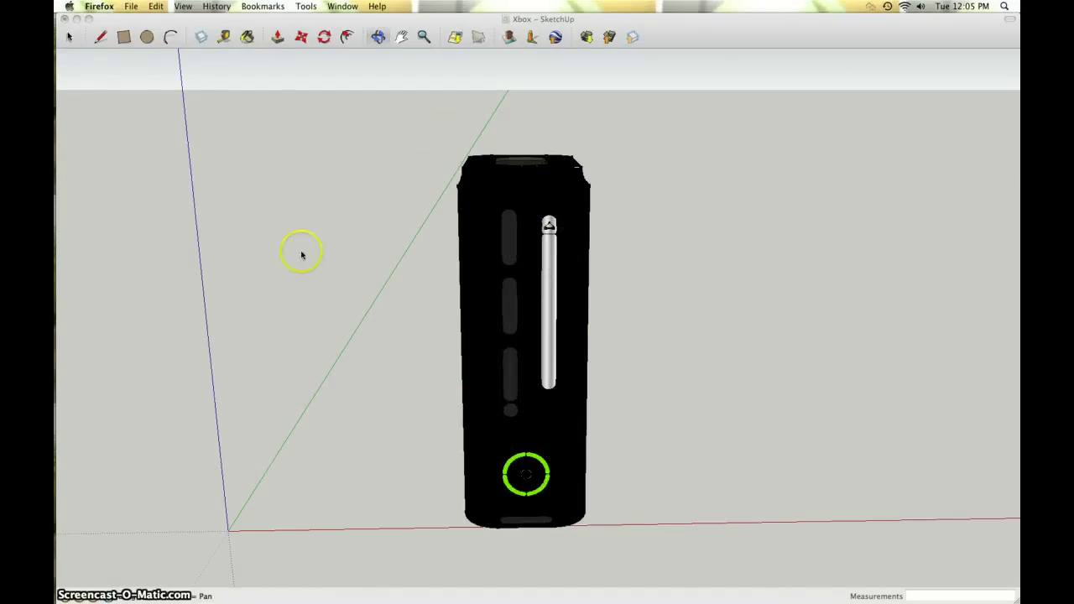
Erase the right sloping edge and the base edge of the small triangle on the console's silver strip.
left_click(140, 132)
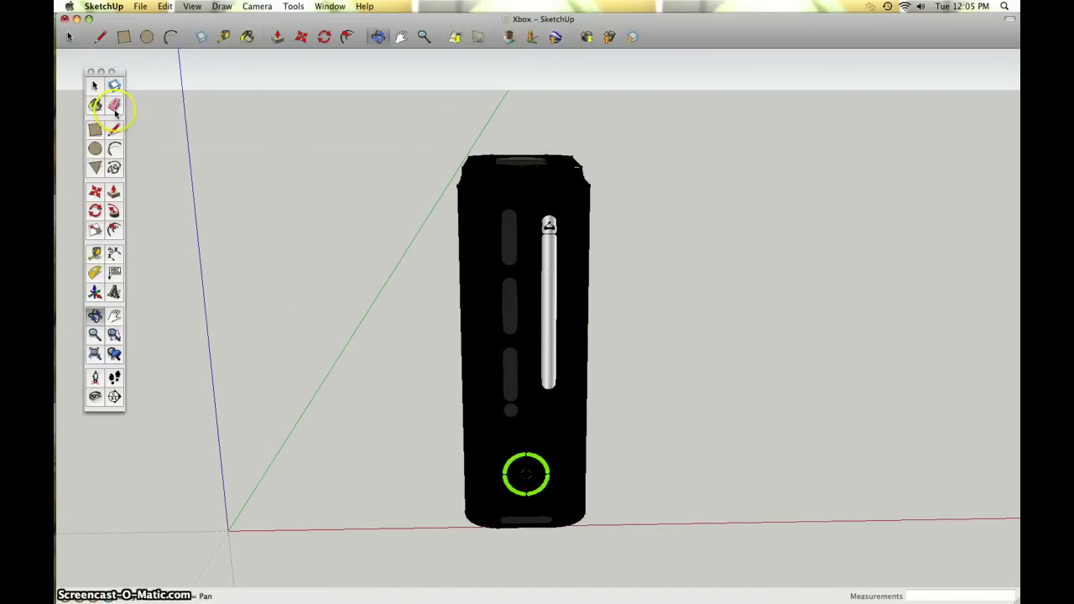
left_click(114, 104)
scroll(581, 262, "up", 3)
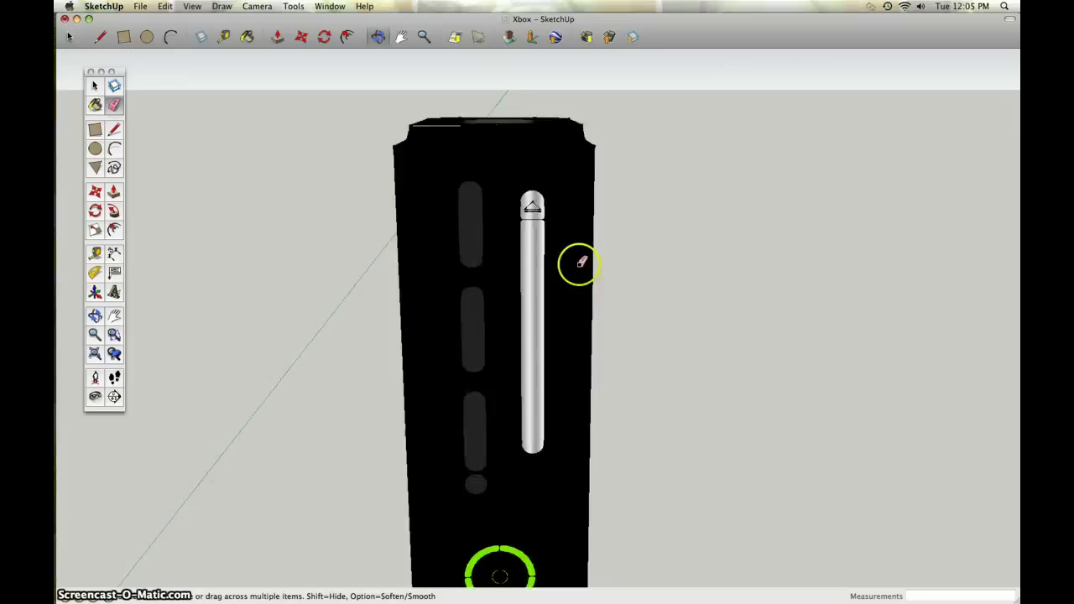
scroll(581, 263, "down", 5)
scroll(575, 319, "up", 4)
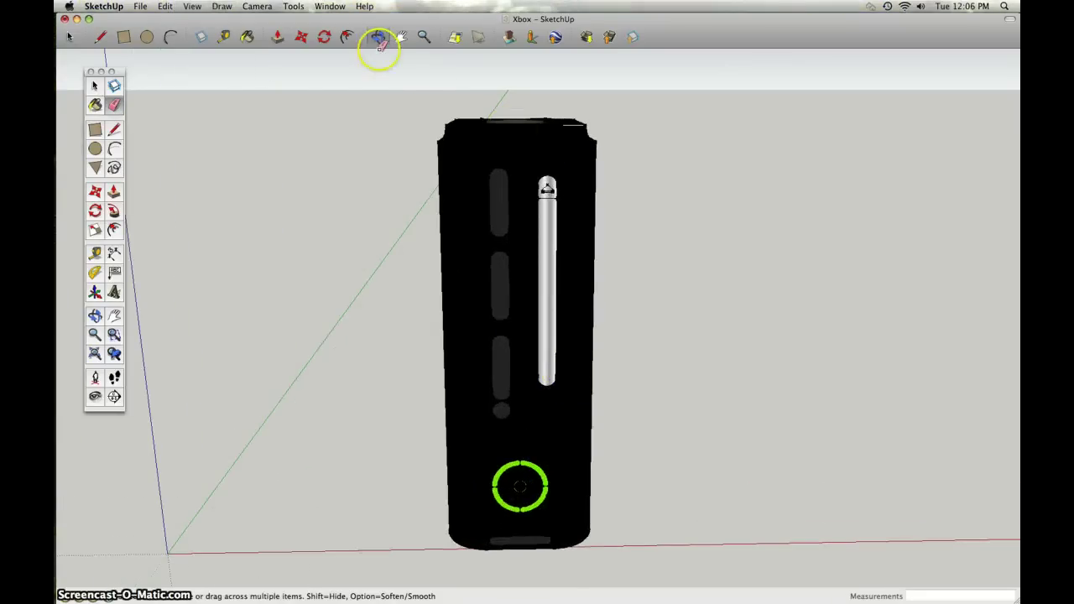
scroll(547, 191, "up", 4)
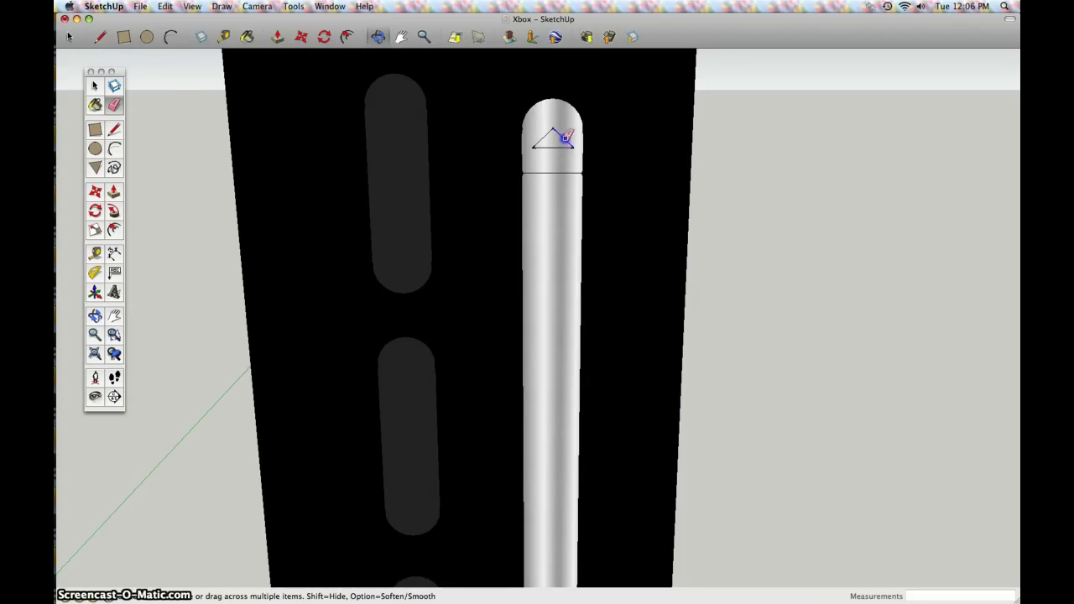
left_click_drag(567, 137, 570, 148)
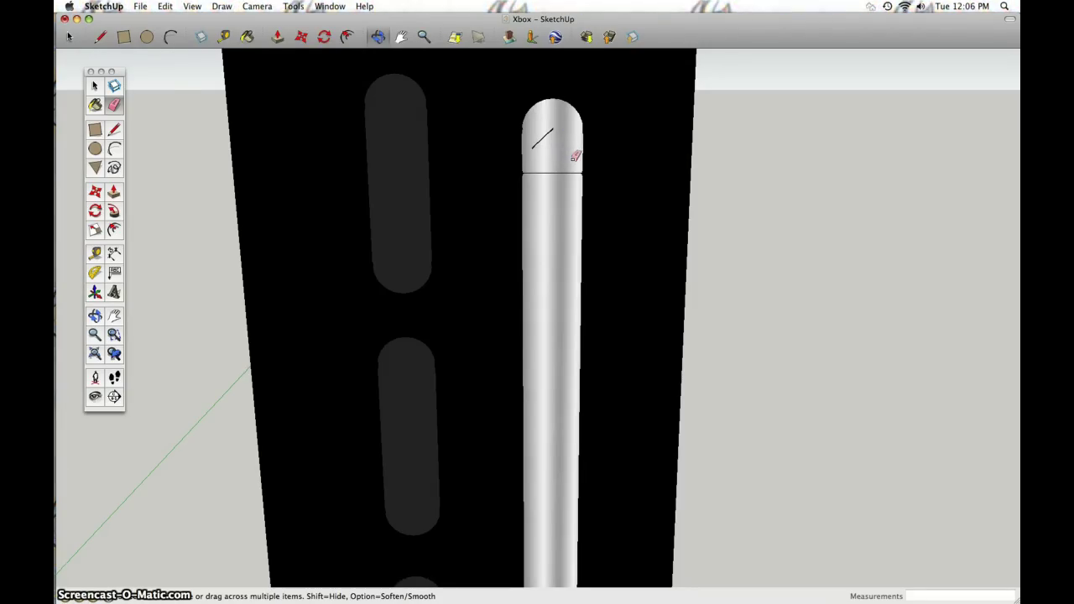
Examine the console's front as a whole and its green ring light up close.
scroll(463, 213, "down", 5)
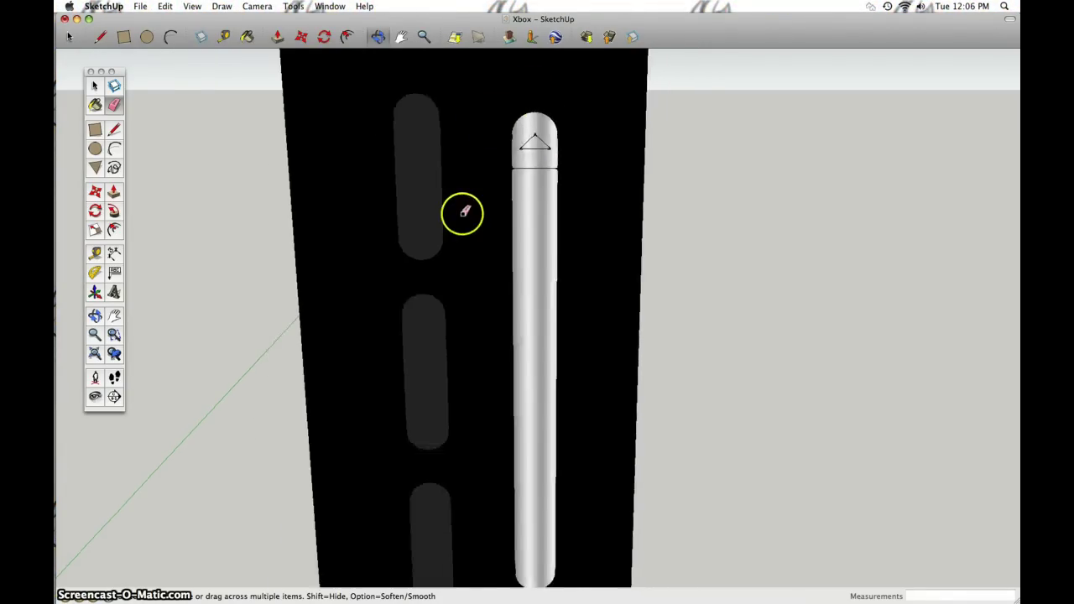
scroll(492, 277, "down", 4)
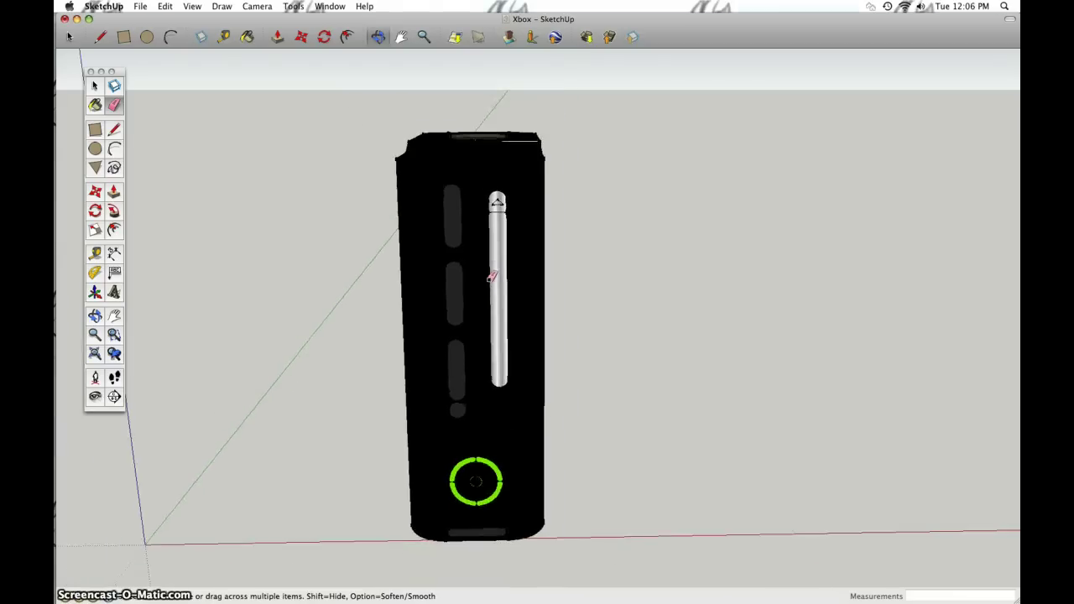
scroll(371, 63, "up", 2)
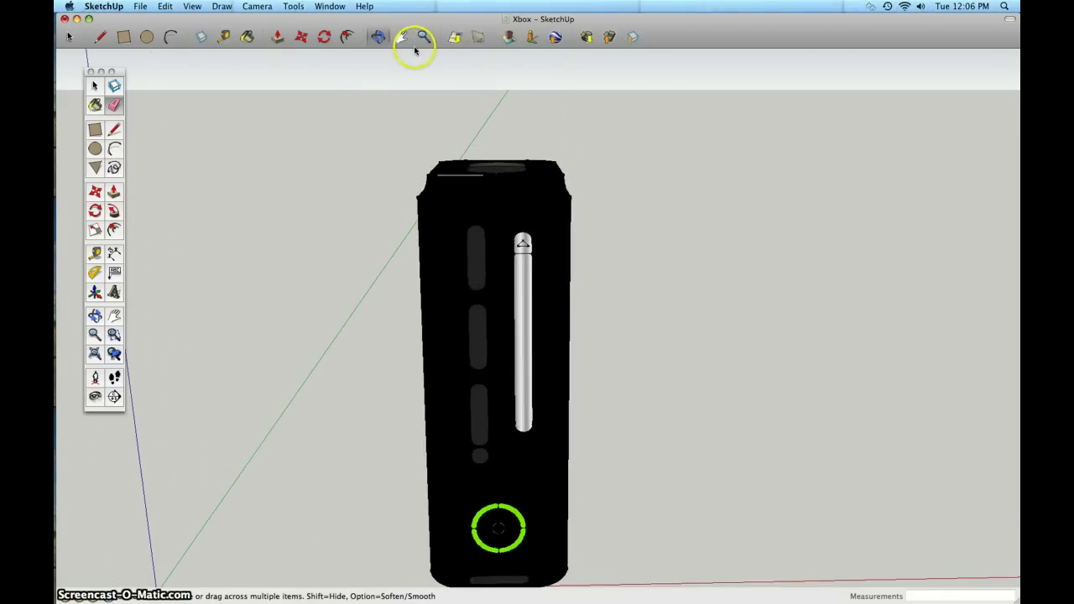
right_click(533, 416)
key("Escape")
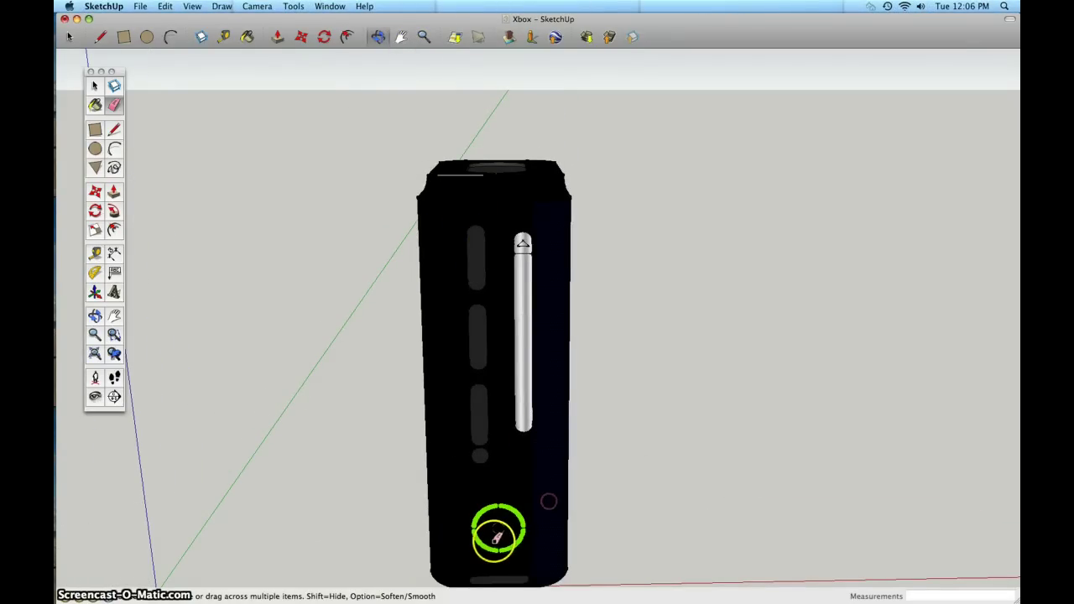
middle_click_drag(548, 501, 606, 489)
scroll(553, 521, "up", 6)
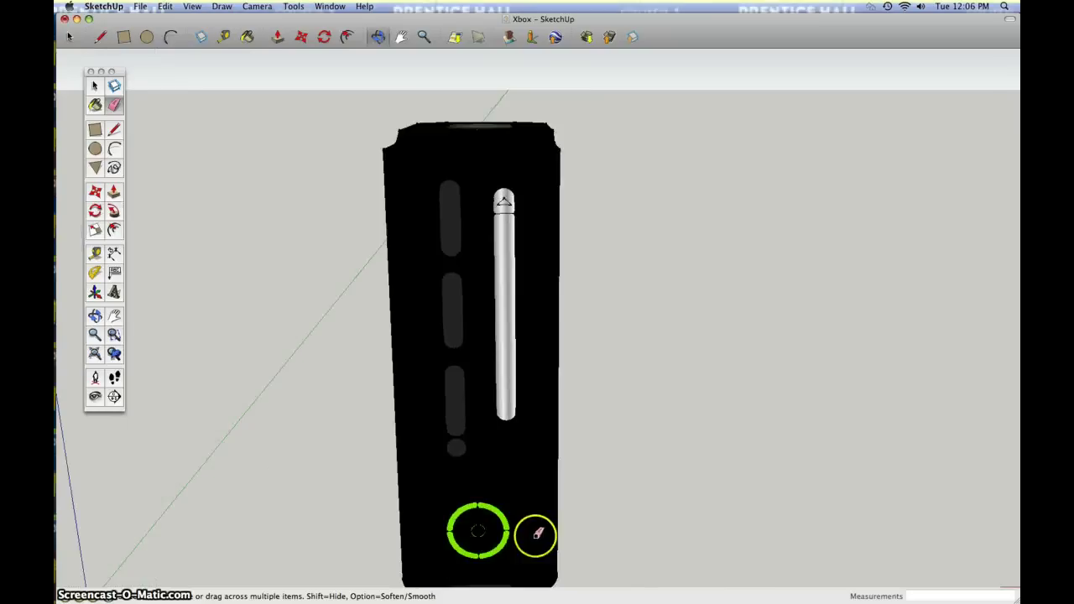
scroll(487, 518, "up", 1)
scroll(486, 518, "down", 6)
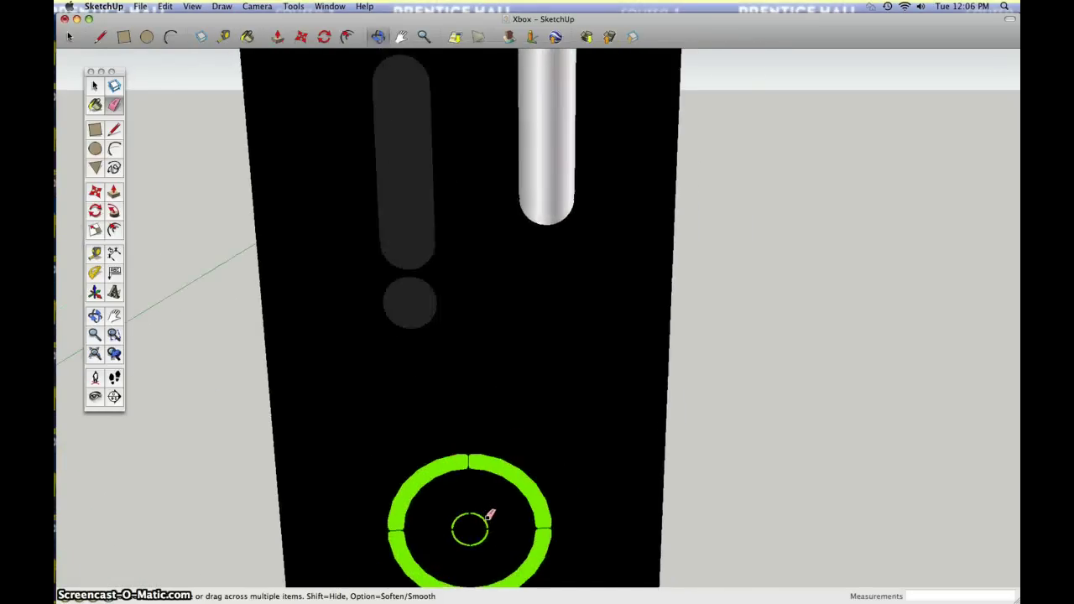
scroll(489, 516, "down", 2)
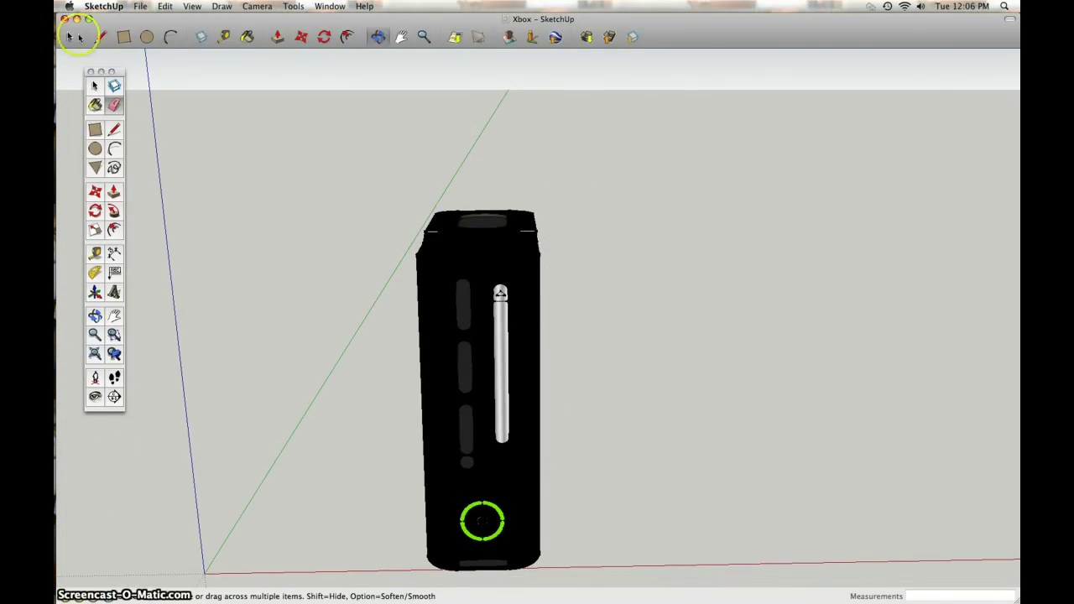
Switch from the Eraser to the Select tool and clear any selection in the empty space beside the console.
left_click(96, 87)
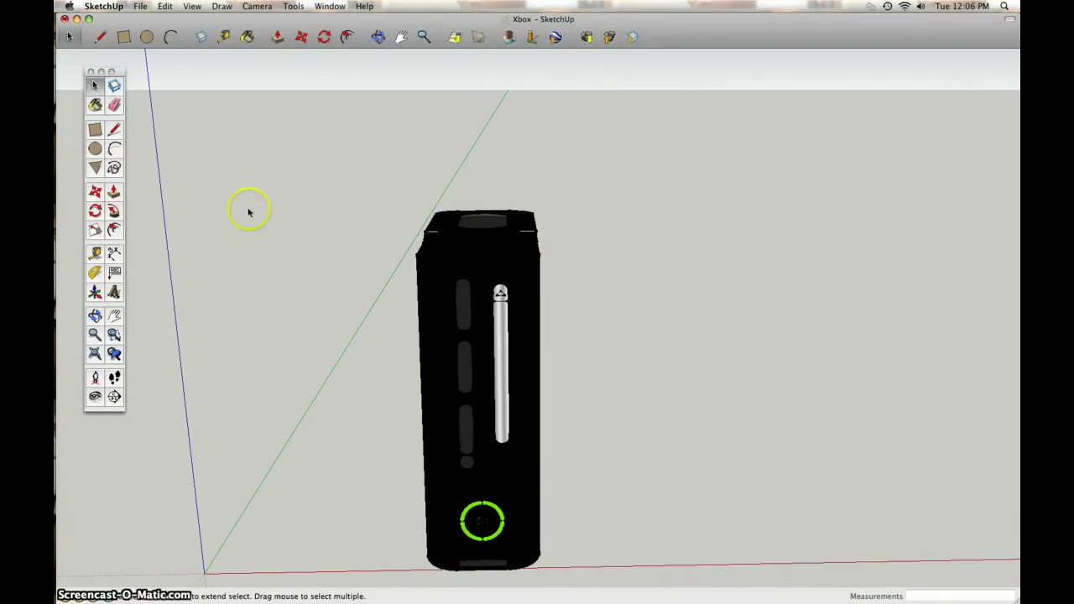
left_click(382, 229)
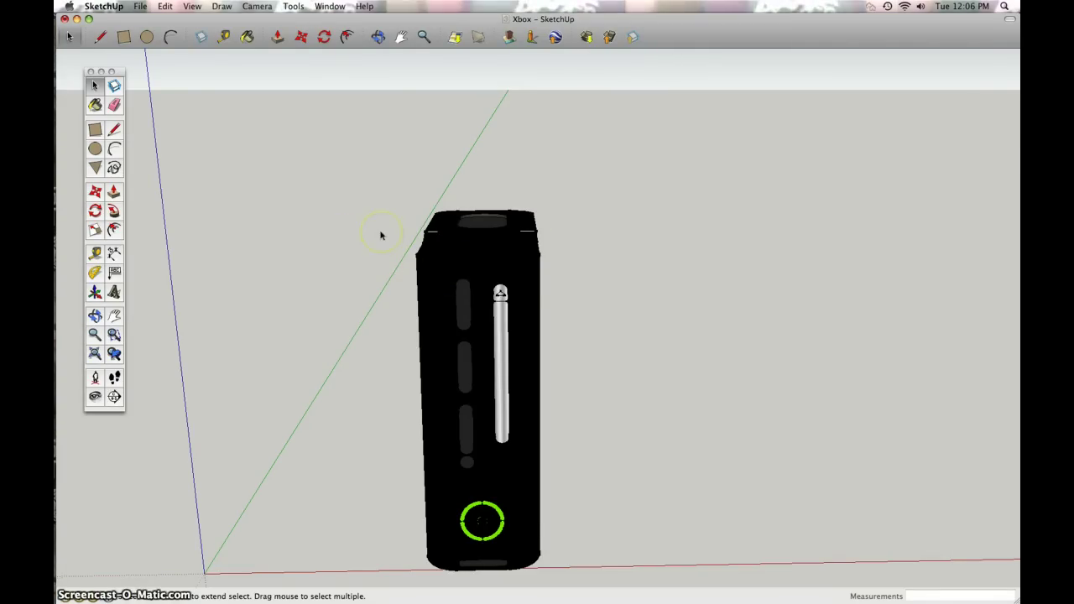